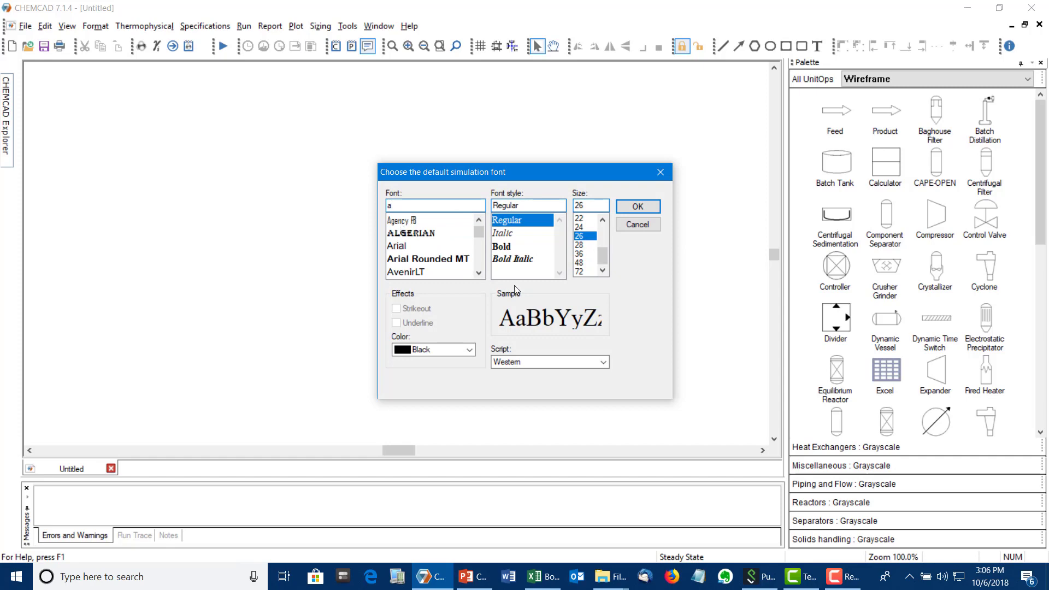
# Step: Set the default simulation font to Arial Narrow, size 26
pyautogui.click(389, 246)
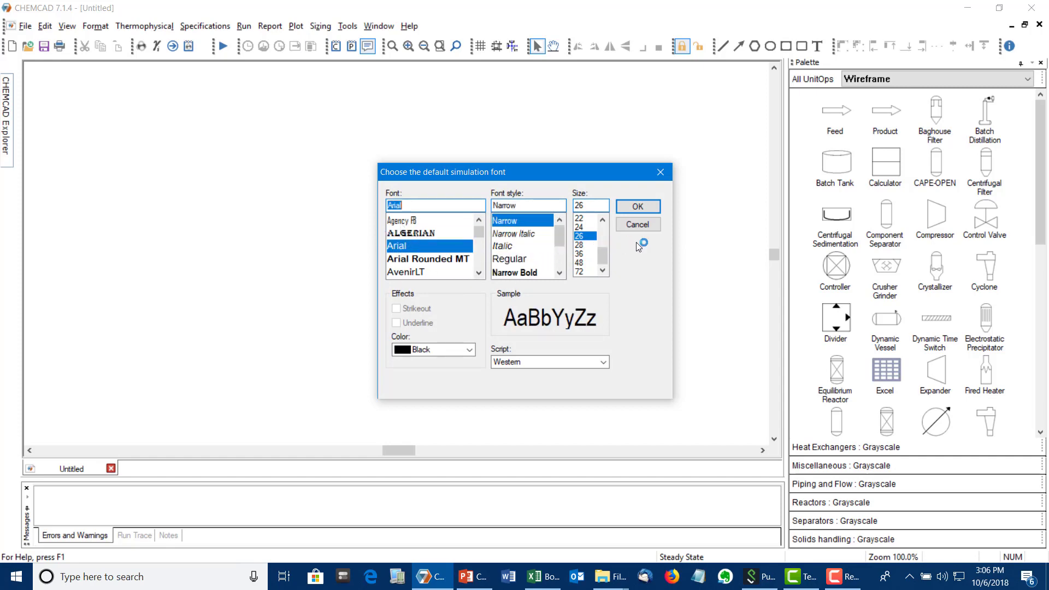
pyautogui.click(638, 209)
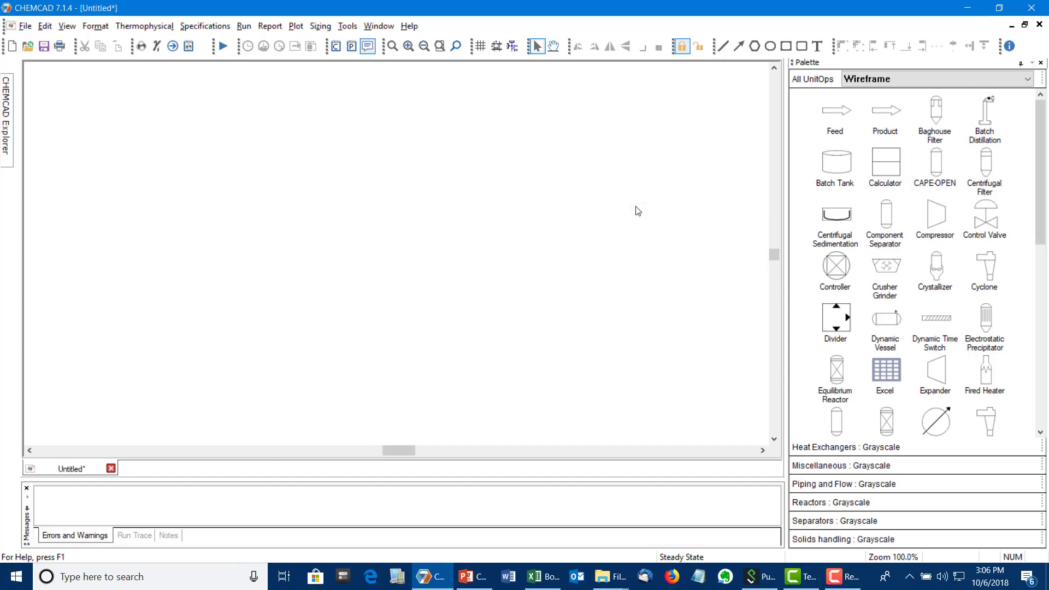
# Step: Open the recently used simulation Reporting Options and Line SIzing 1A, discarding the changes to the untitled one
pyautogui.moveTo(8, 101)
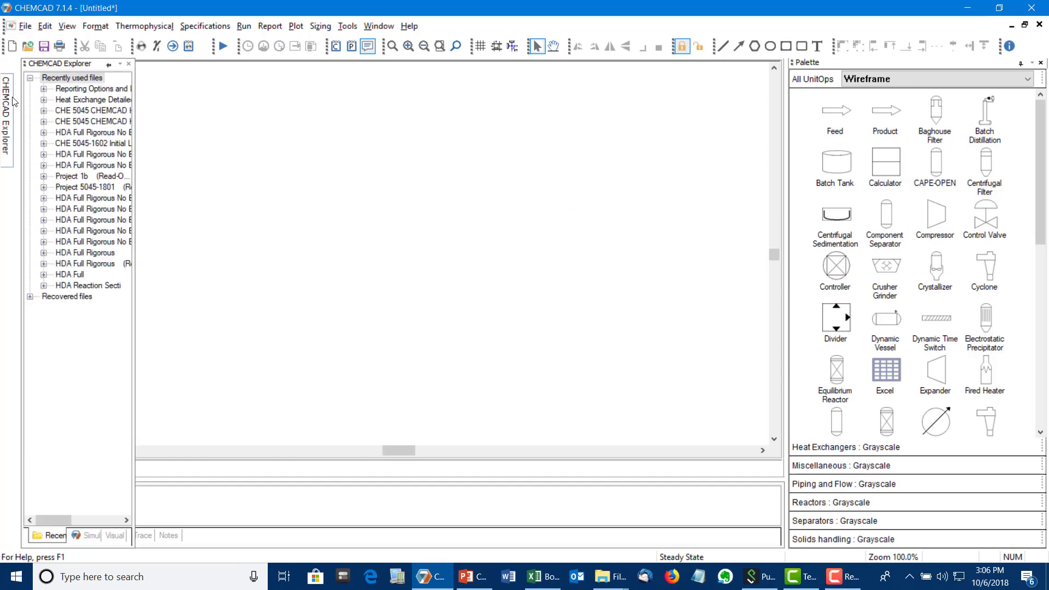
pyautogui.click(68, 93)
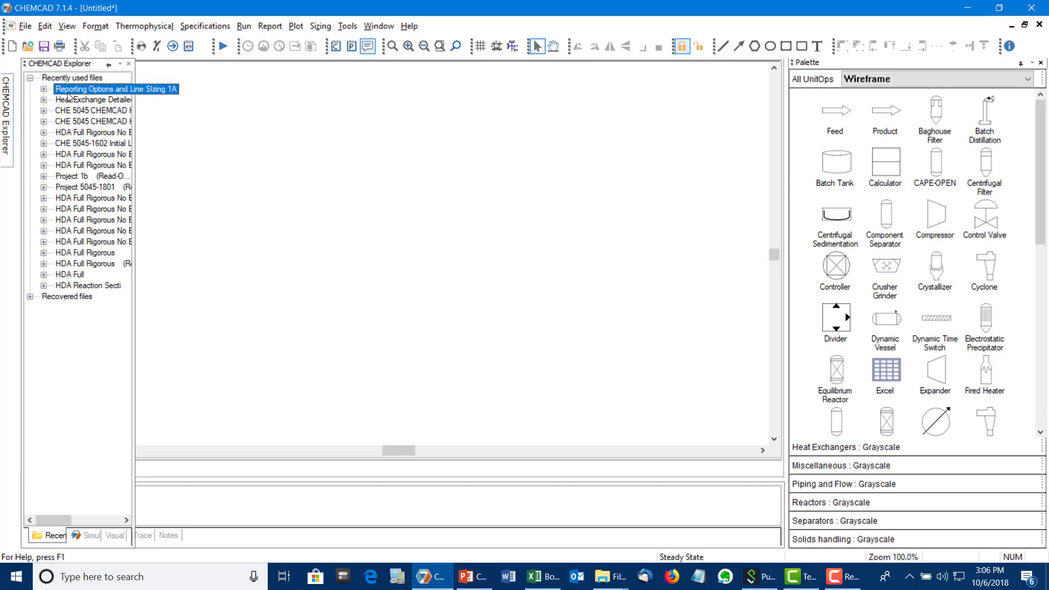
pyautogui.doubleClick(68, 94)
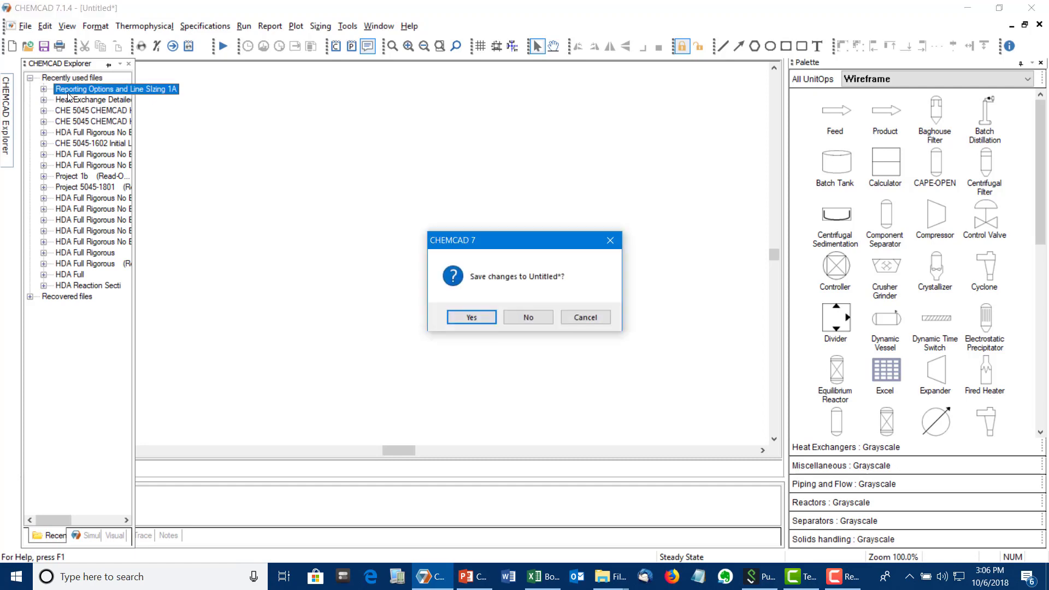
pyautogui.click(534, 328)
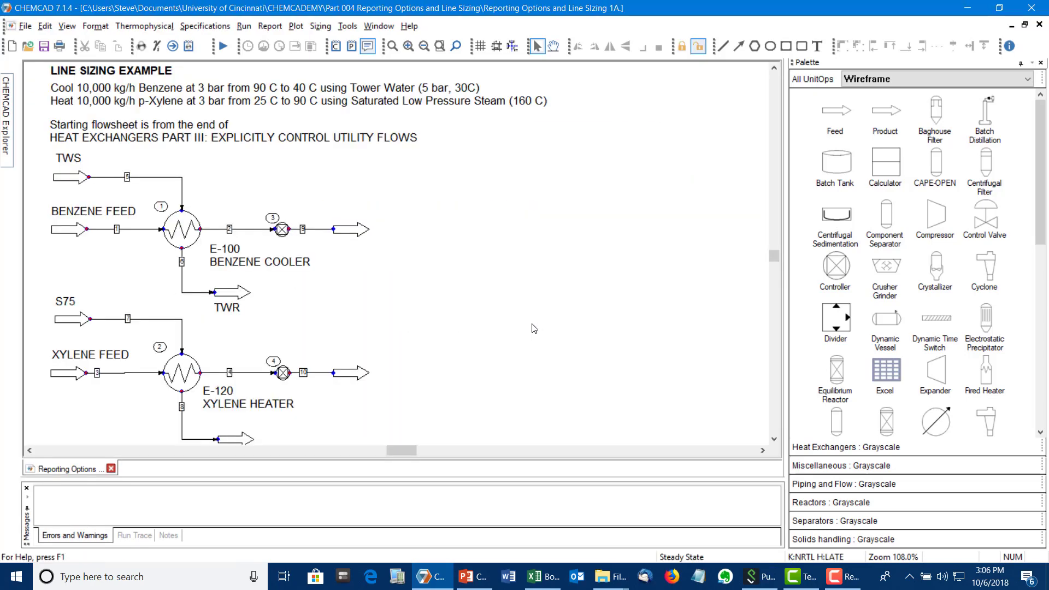
# Step: Switch the simulation's engineering units to the English unit set
pyautogui.click(96, 26)
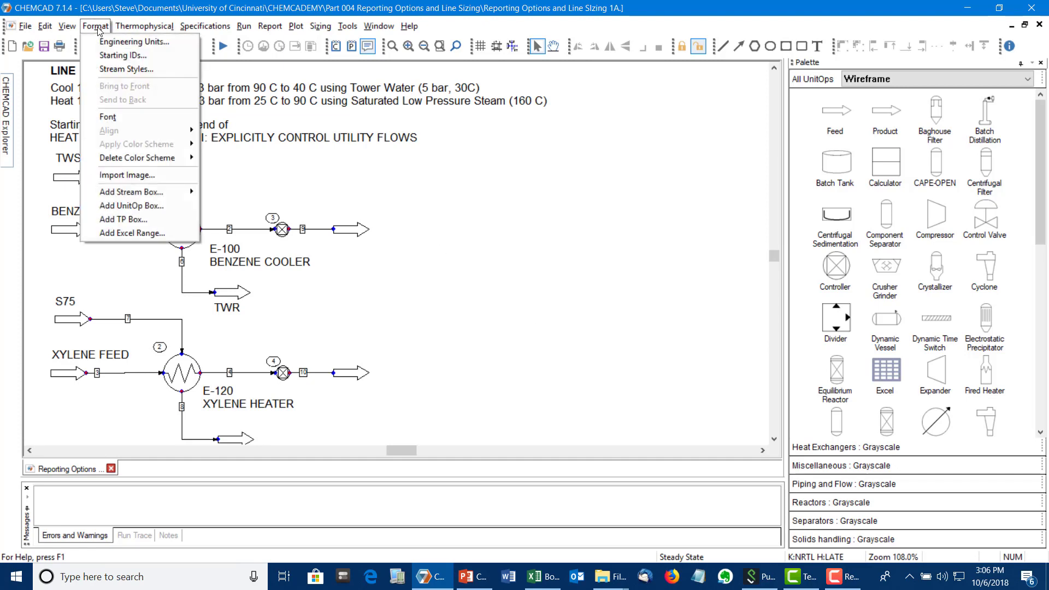
pyautogui.click(133, 42)
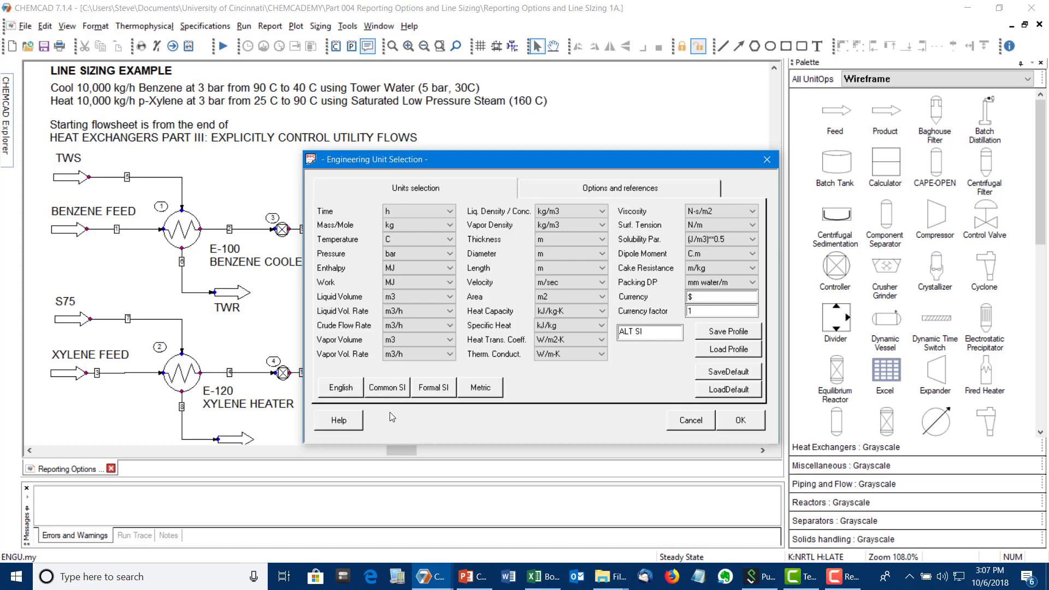
pyautogui.click(346, 393)
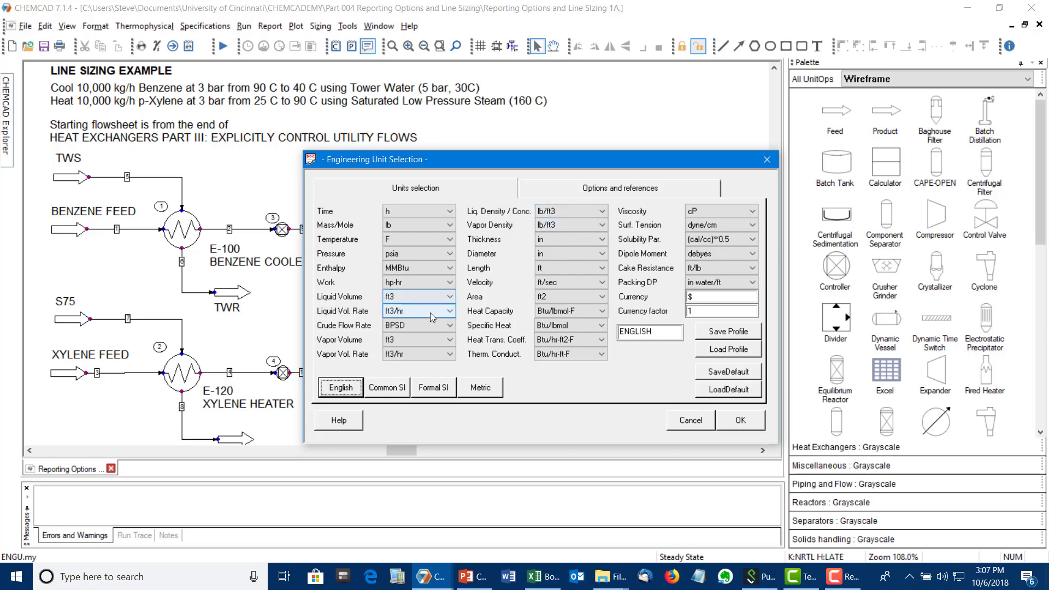
pyautogui.click(429, 355)
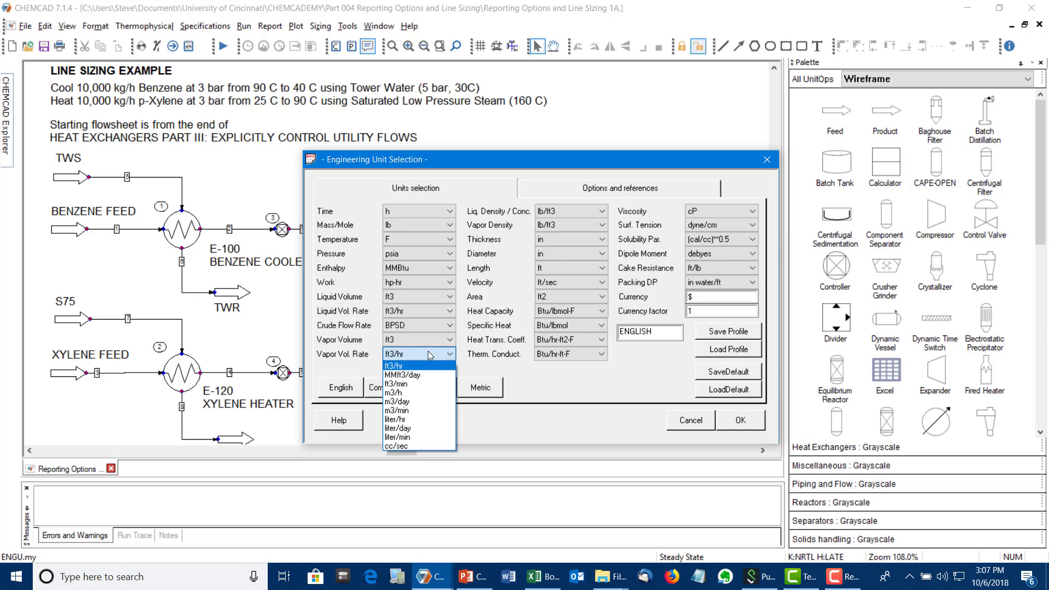
pyautogui.click(428, 353)
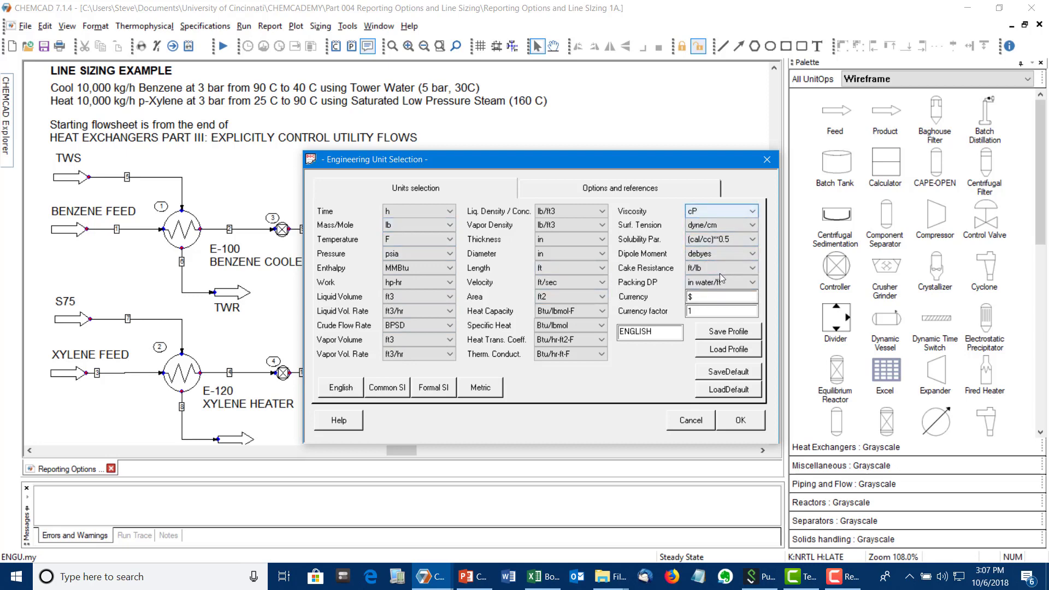
pyautogui.click(740, 420)
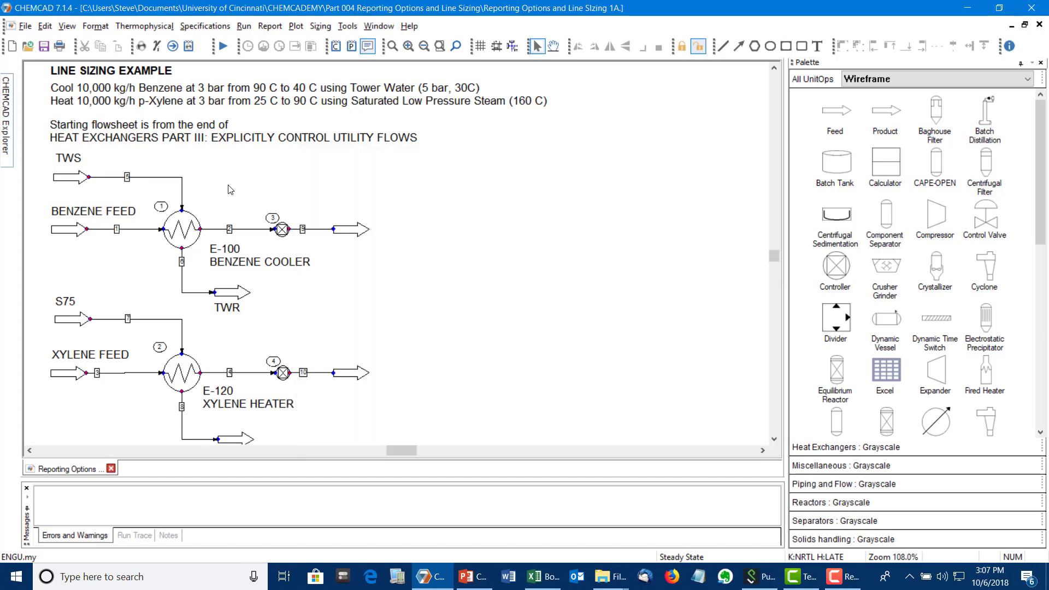
# Step: Review the Stream Property report for the TWS stream feeding the benzene cooler, and close the report
pyautogui.click(159, 186)
pyautogui.rightClick(172, 183)
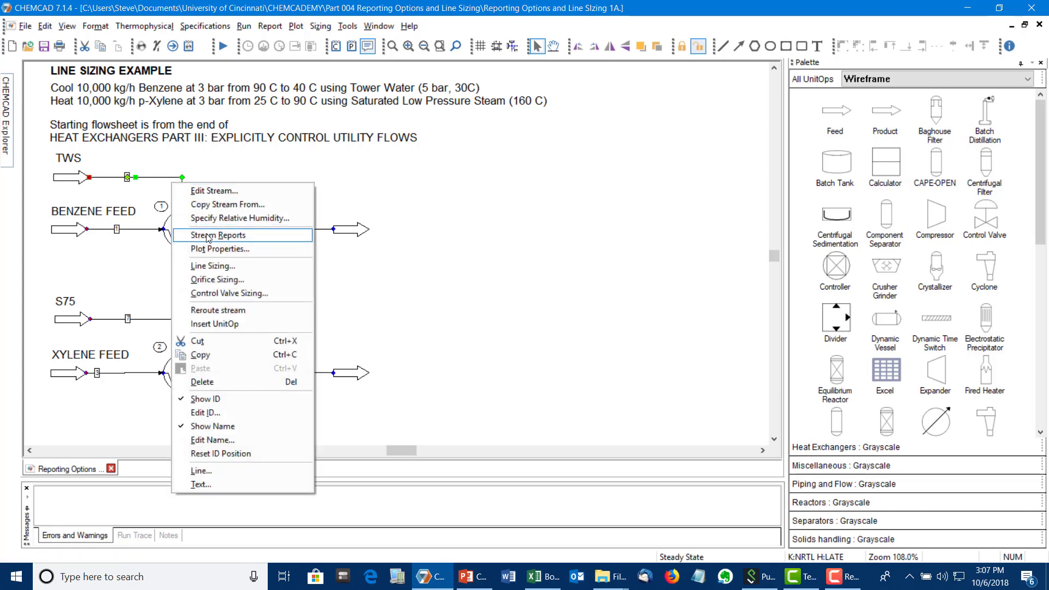
pyautogui.moveTo(208, 237)
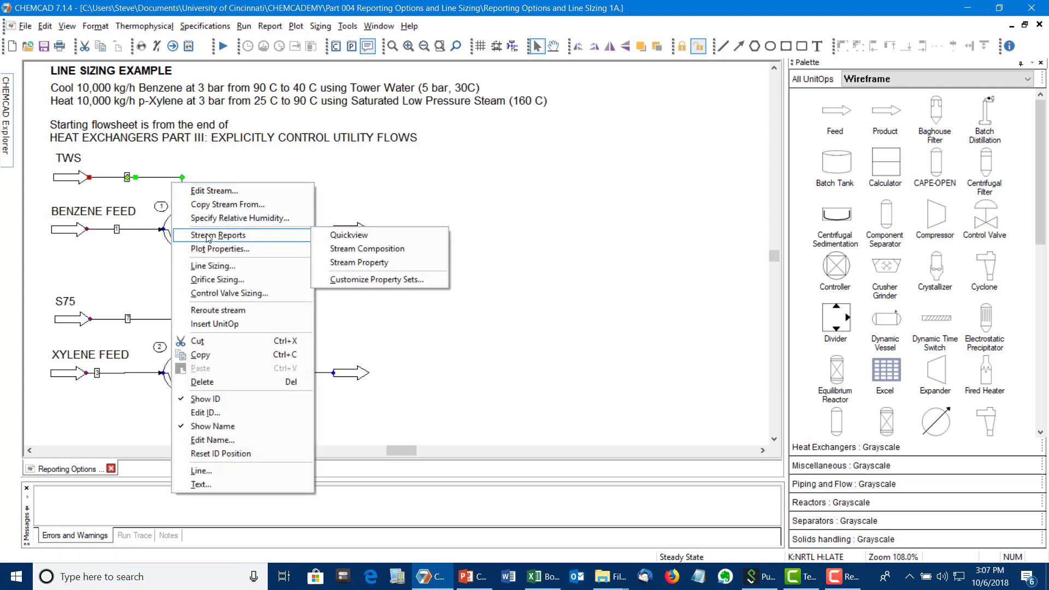
pyautogui.click(347, 264)
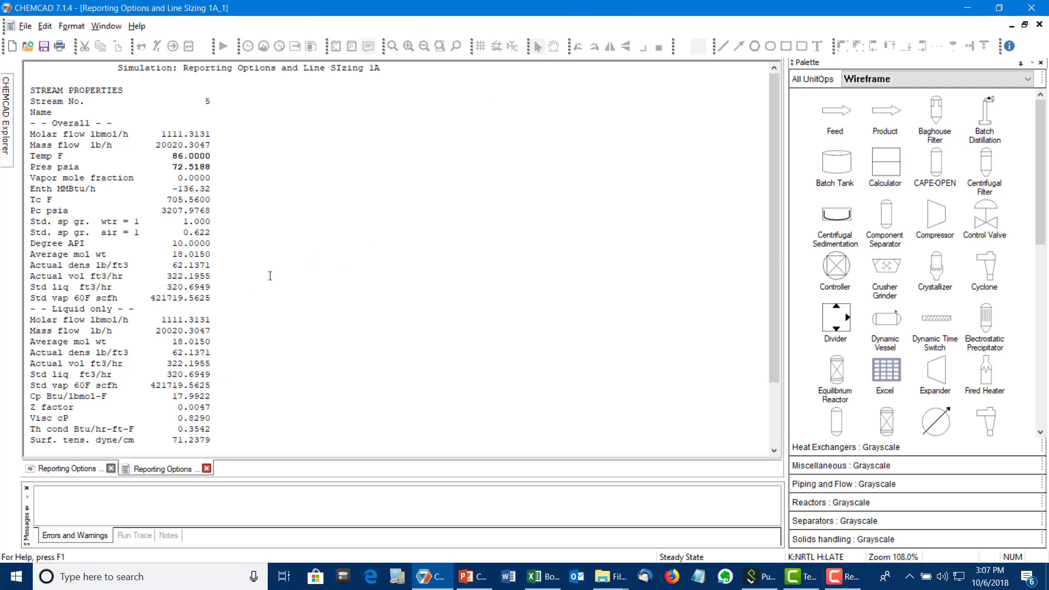
pyautogui.scroll(-3, 270, 275)
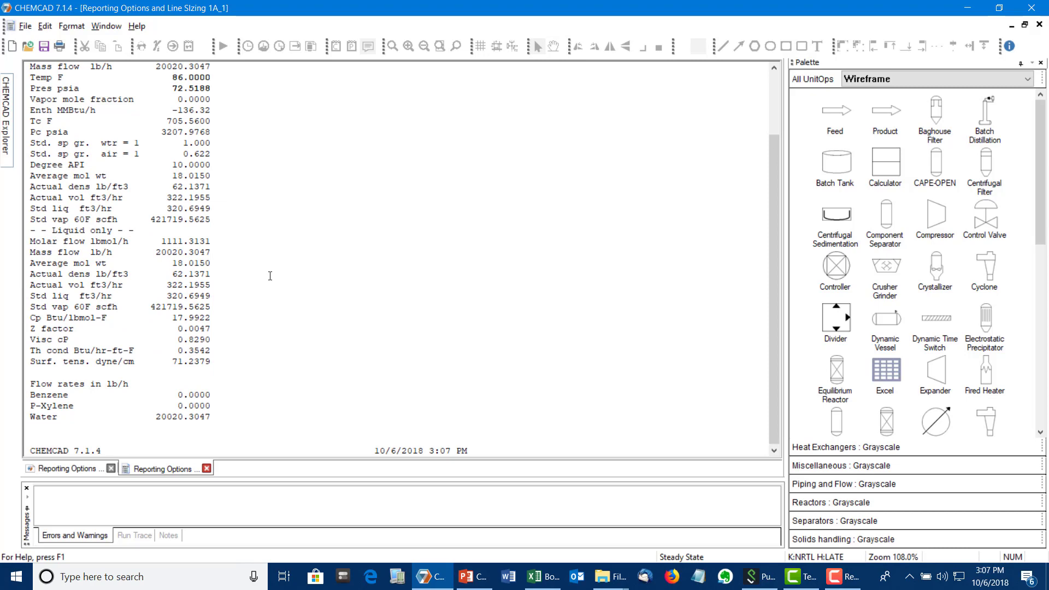
pyautogui.scroll(3, 270, 276)
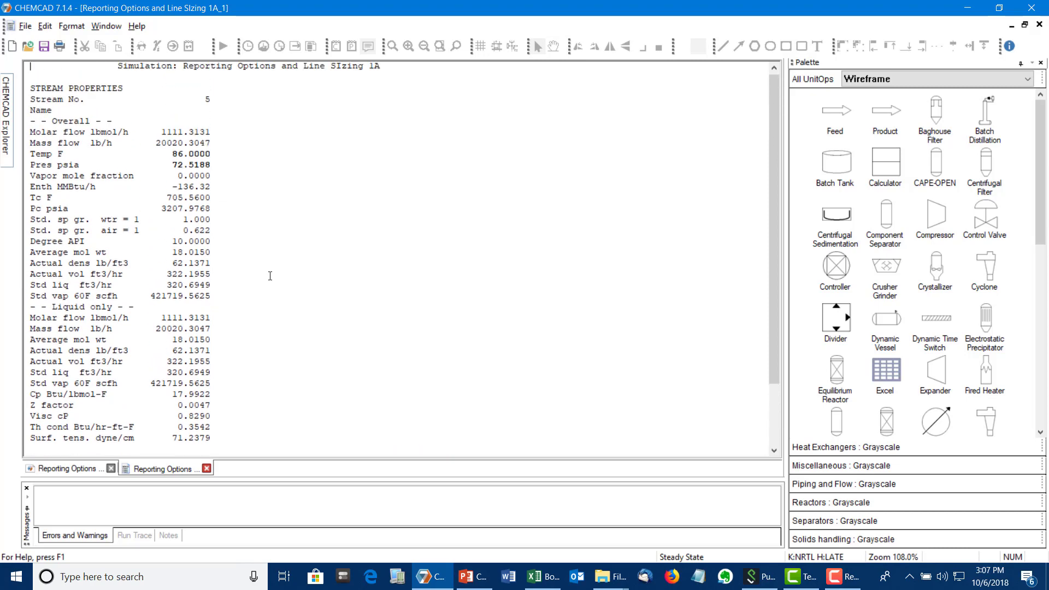
pyautogui.click(206, 469)
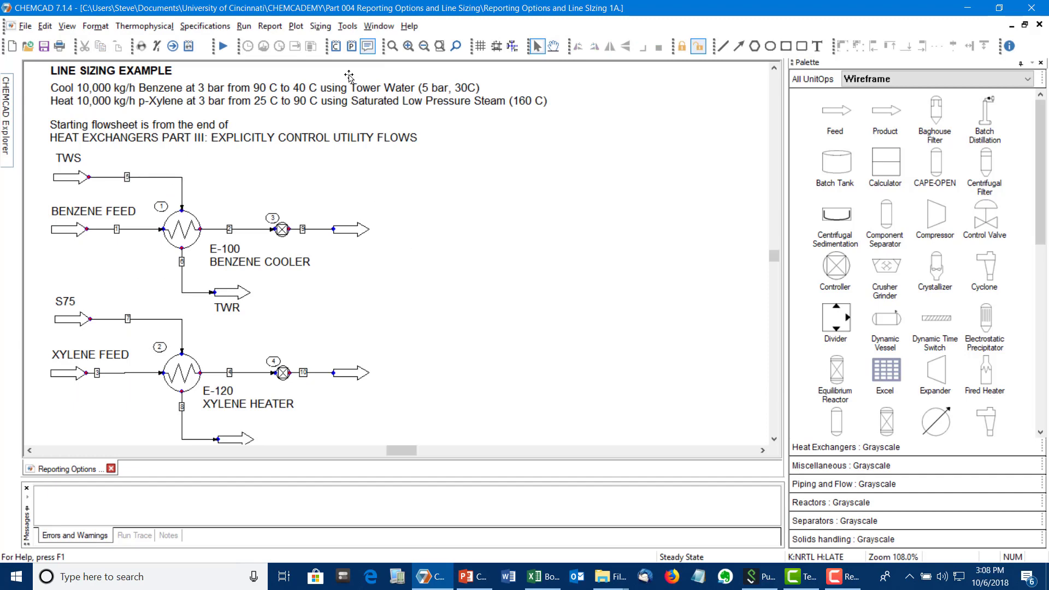
# Step: Add a new stream report property set named Line Sizing Data
pyautogui.click(272, 27)
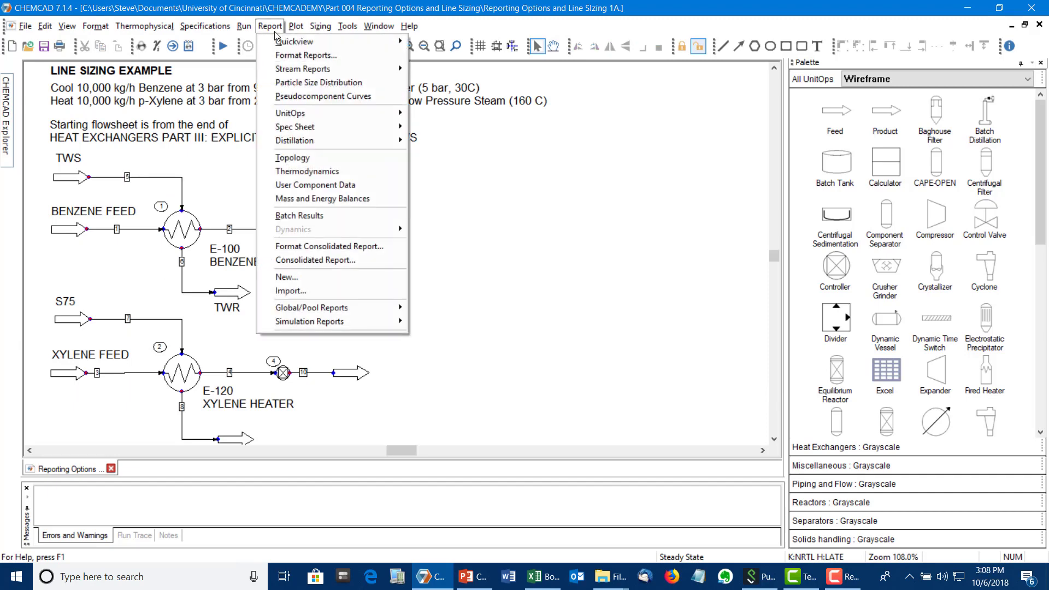
pyautogui.moveTo(280, 41)
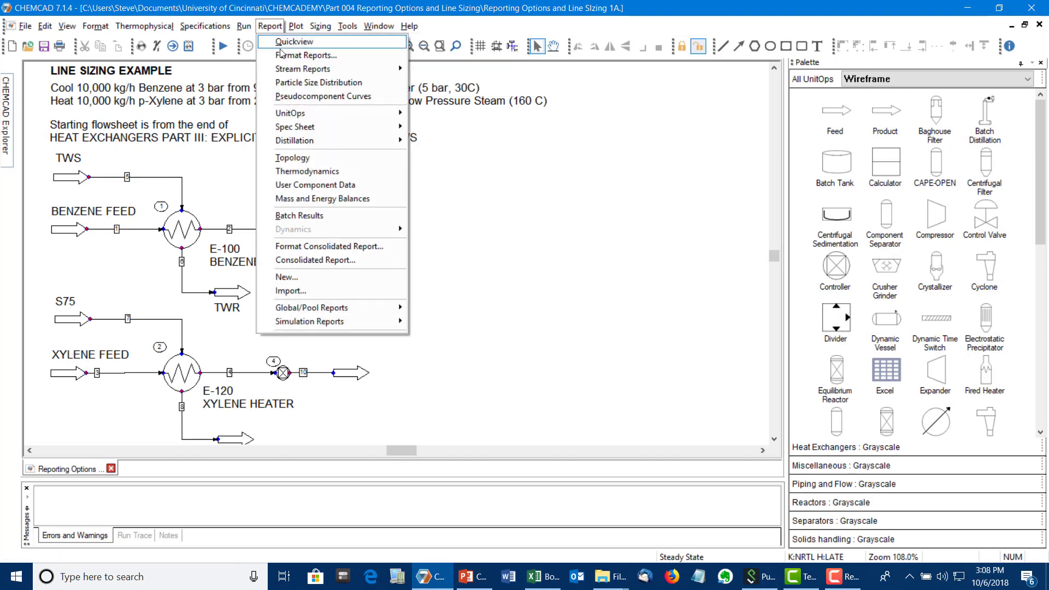
pyautogui.moveTo(286, 70)
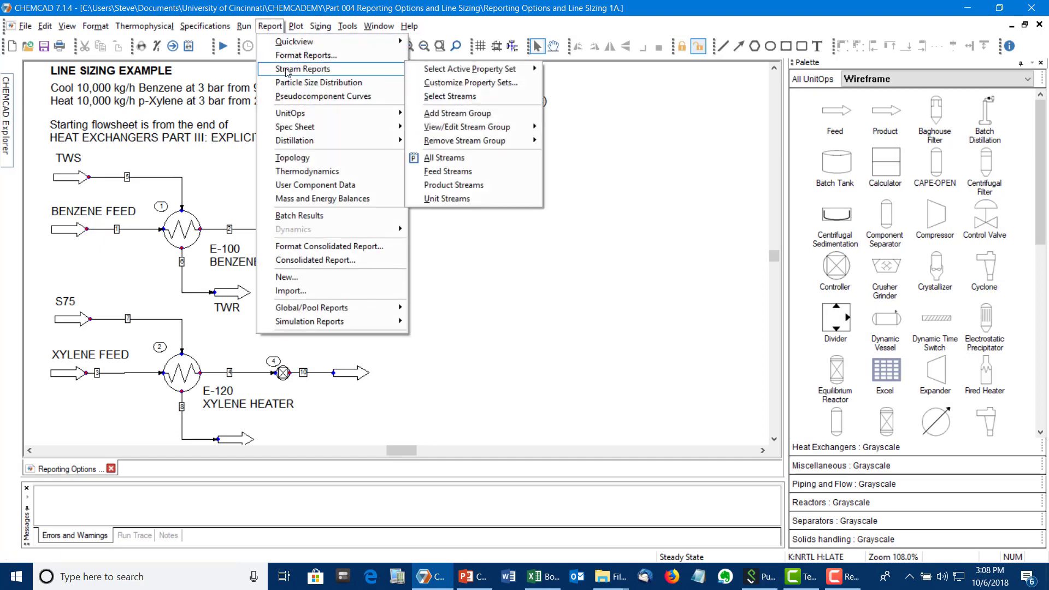
pyautogui.click(470, 83)
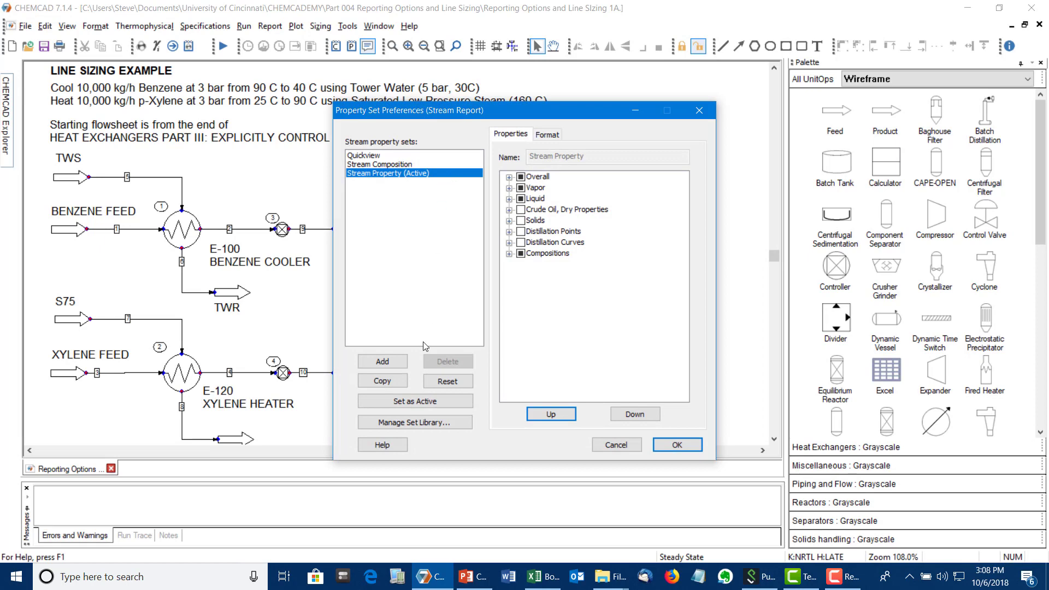
pyautogui.click(383, 361)
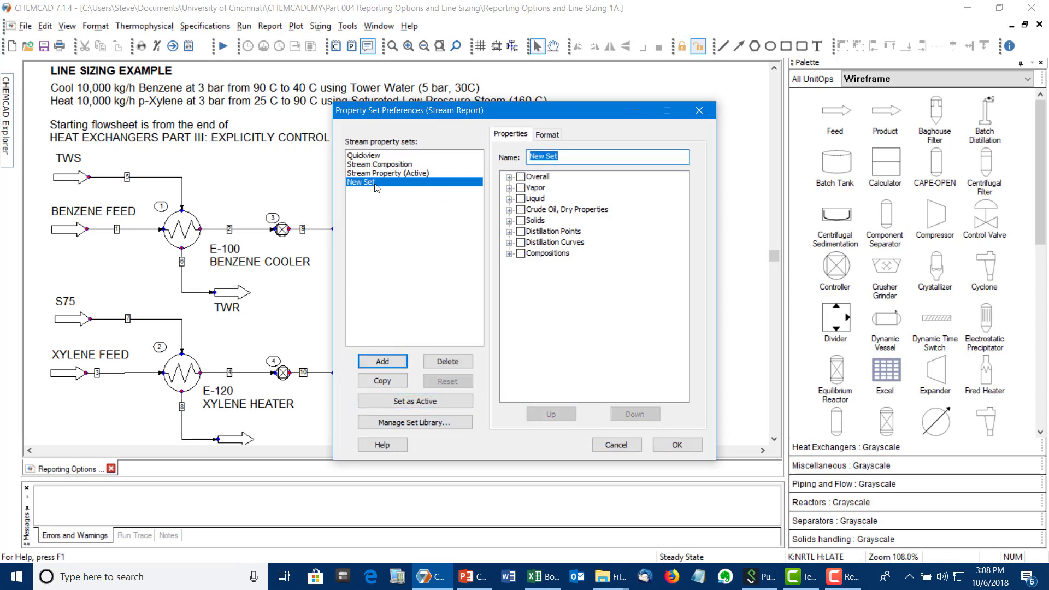
pyautogui.write('Line Sizing Data')
# Step: Include the overall Mass Flow Rate, Temperature, Pressure and Mole Vapor Fraction in the Line Sizing Data set
pyautogui.click(509, 178)
pyautogui.click(534, 199)
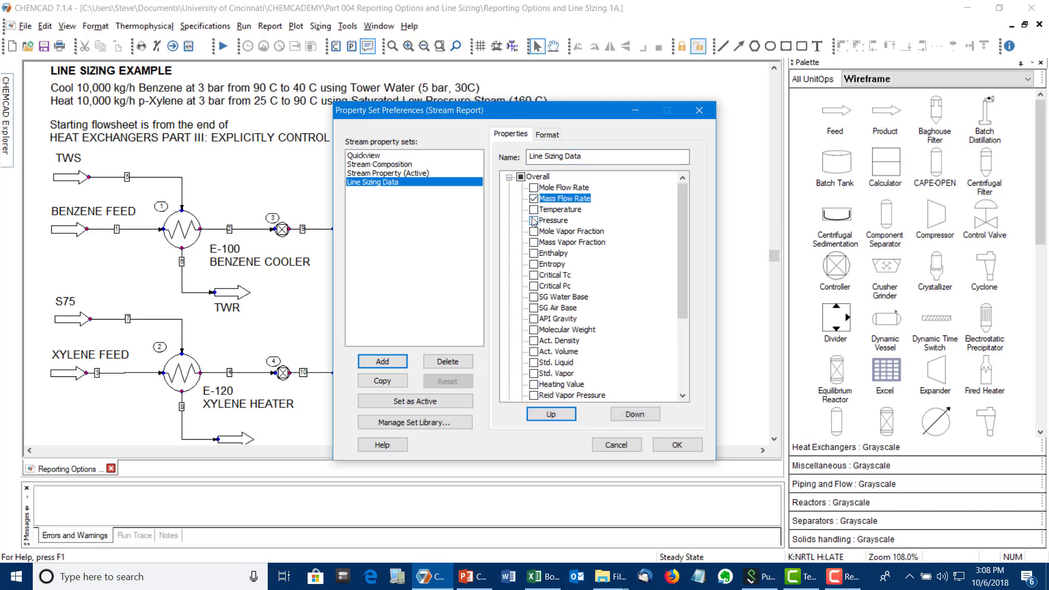
pyautogui.click(534, 210)
pyautogui.click(534, 220)
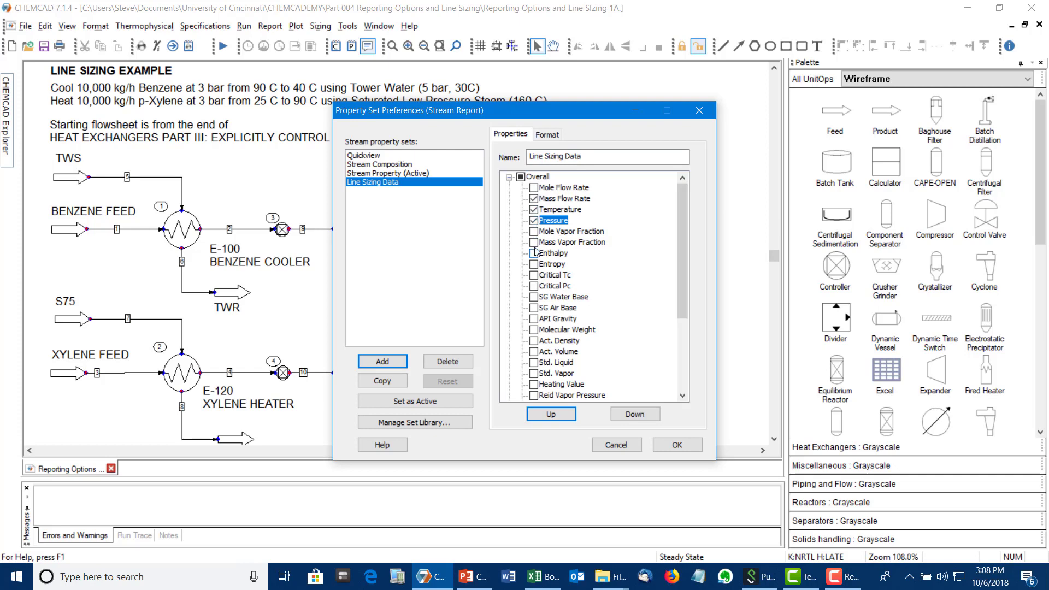
pyautogui.click(534, 231)
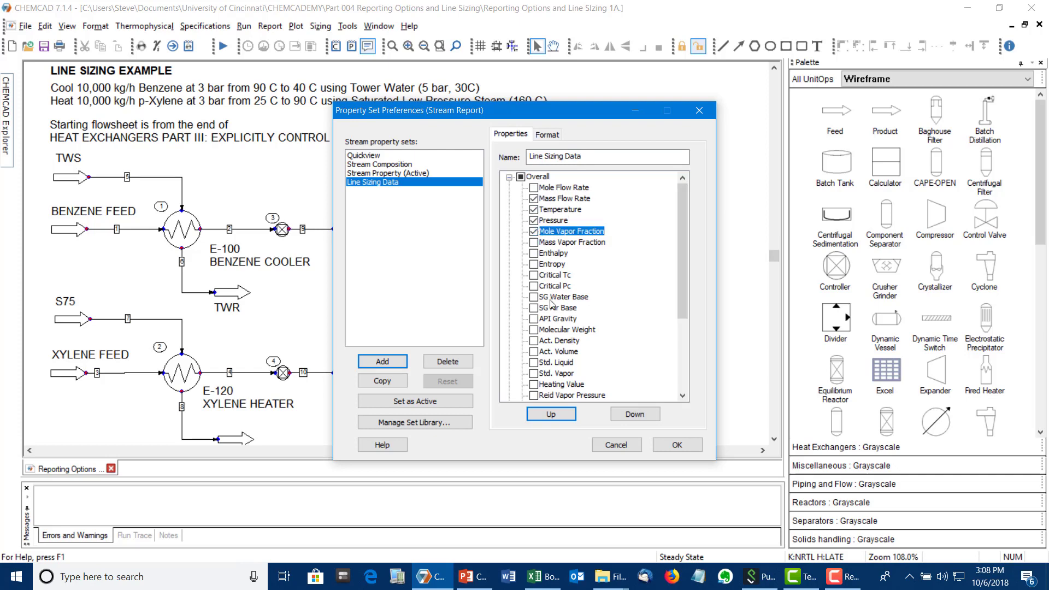
# Step: Include the vapor Viscosity, Act. Density and Act. Volume in the Line Sizing Data set
pyautogui.scroll(-4, 526, 324)
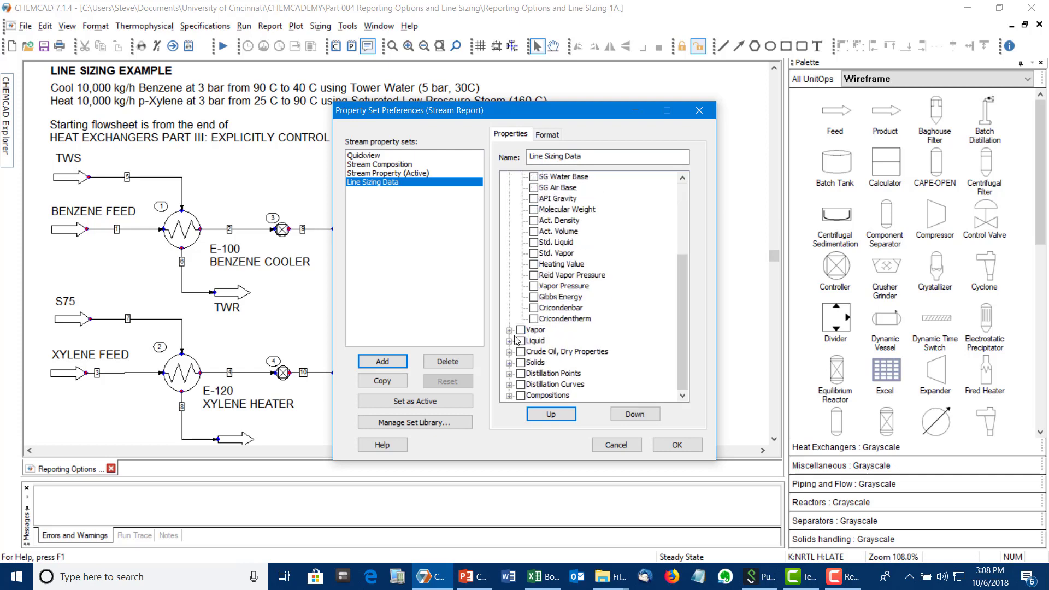
pyautogui.click(509, 330)
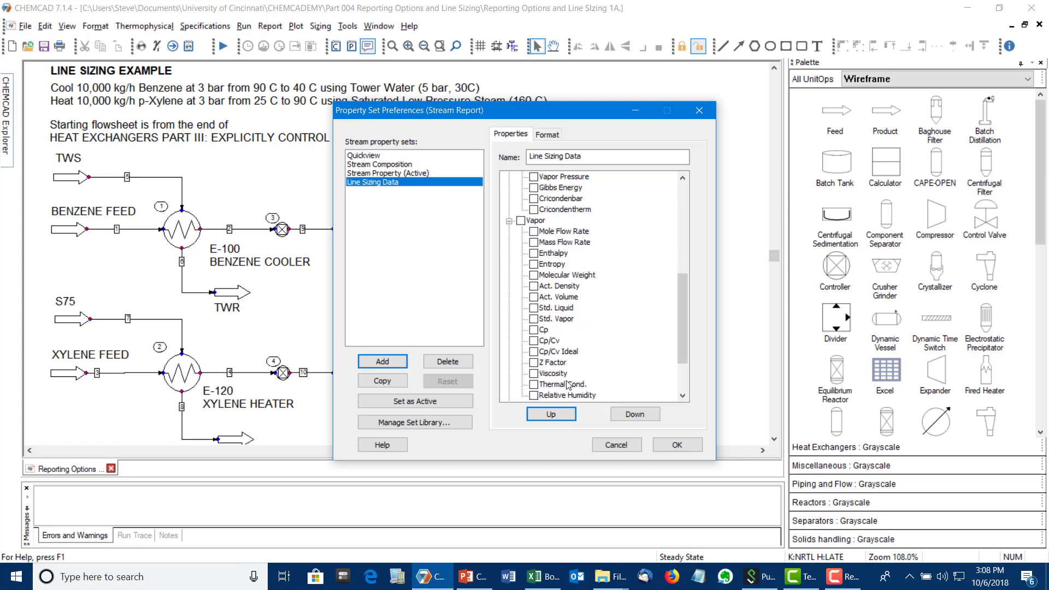
pyautogui.click(533, 374)
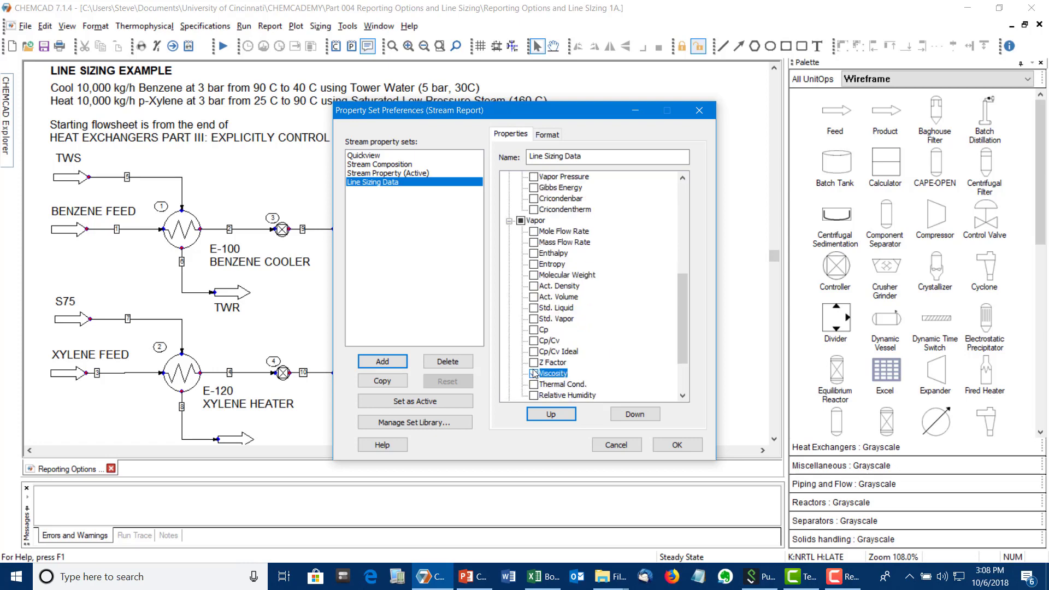
pyautogui.click(534, 287)
pyautogui.click(533, 296)
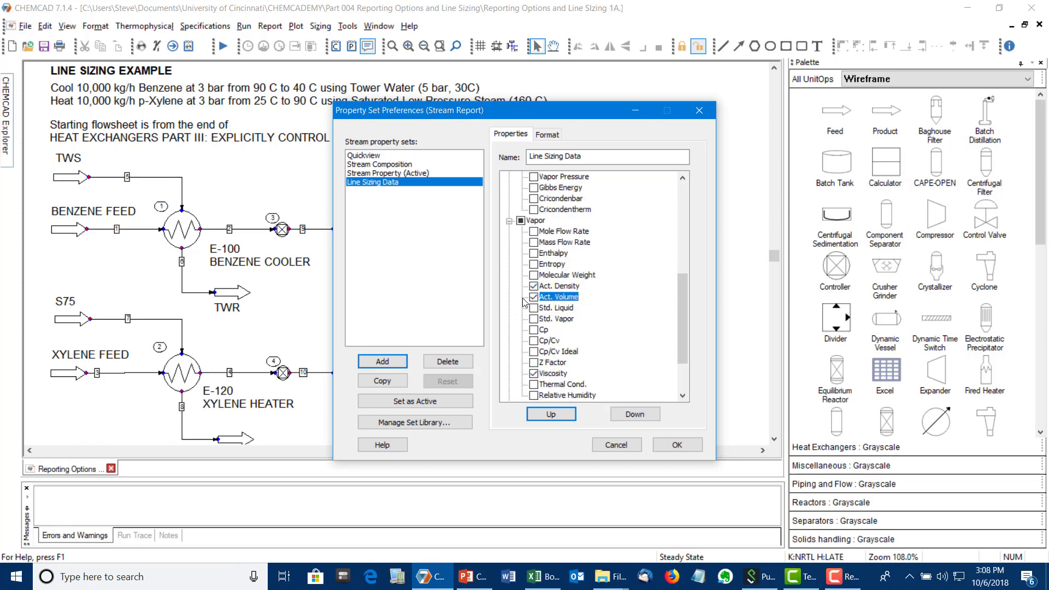
# Step: Include the liquid Viscosity, Act. Density and Act. Volume in the Line Sizing Data set and make it the active property set
pyautogui.scroll(-3, 518, 305)
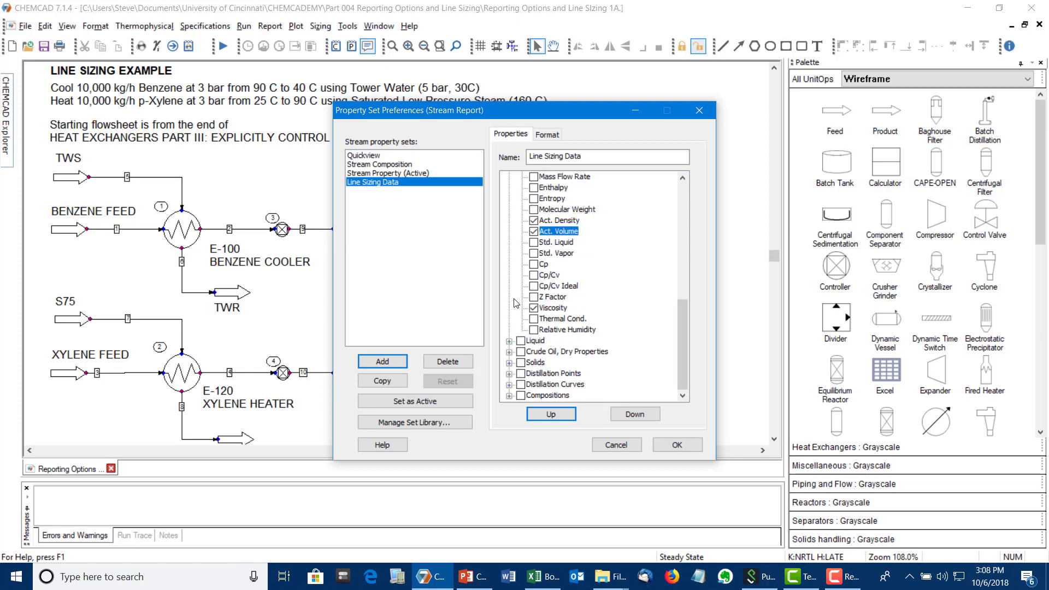
pyautogui.click(509, 345)
pyautogui.click(534, 341)
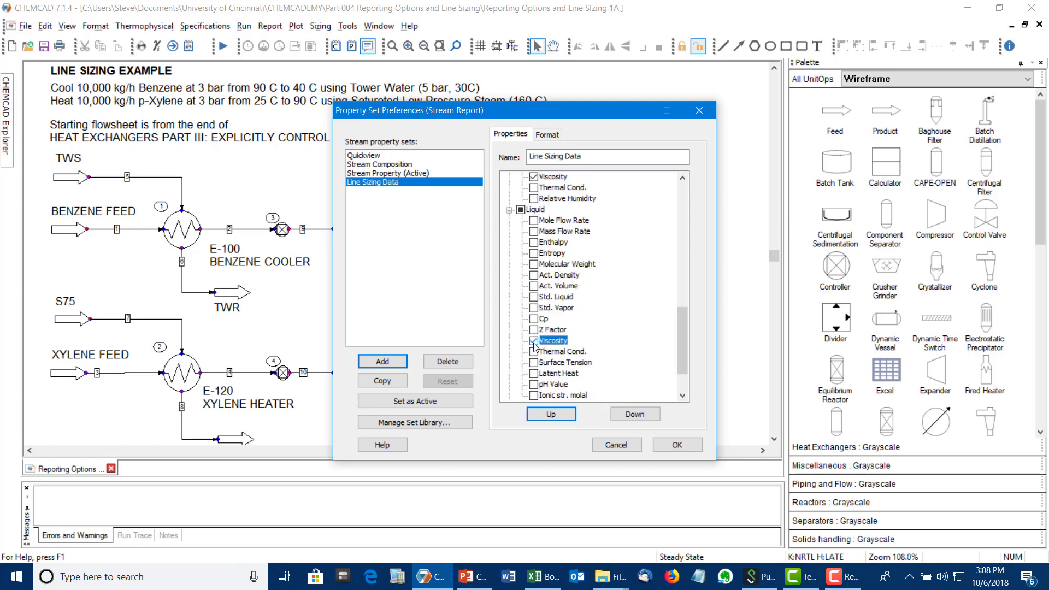
pyautogui.click(533, 274)
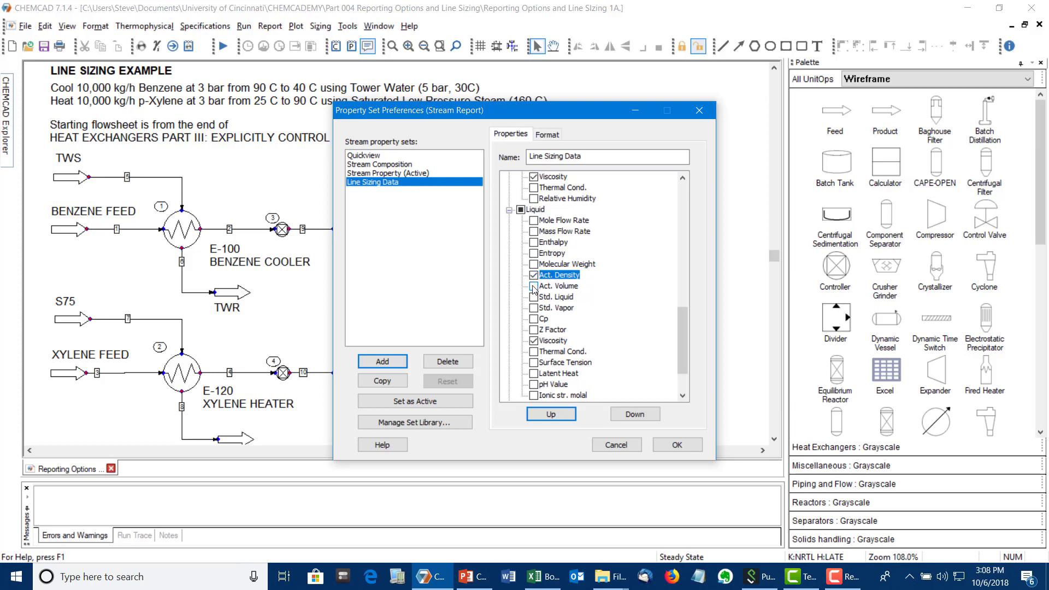
pyautogui.click(534, 286)
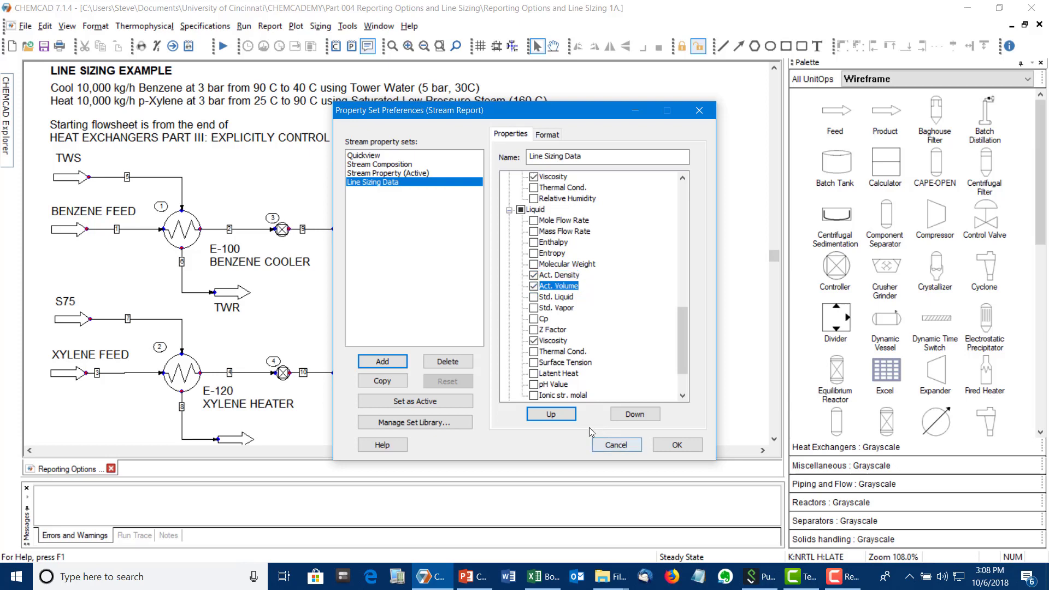
pyautogui.click(436, 401)
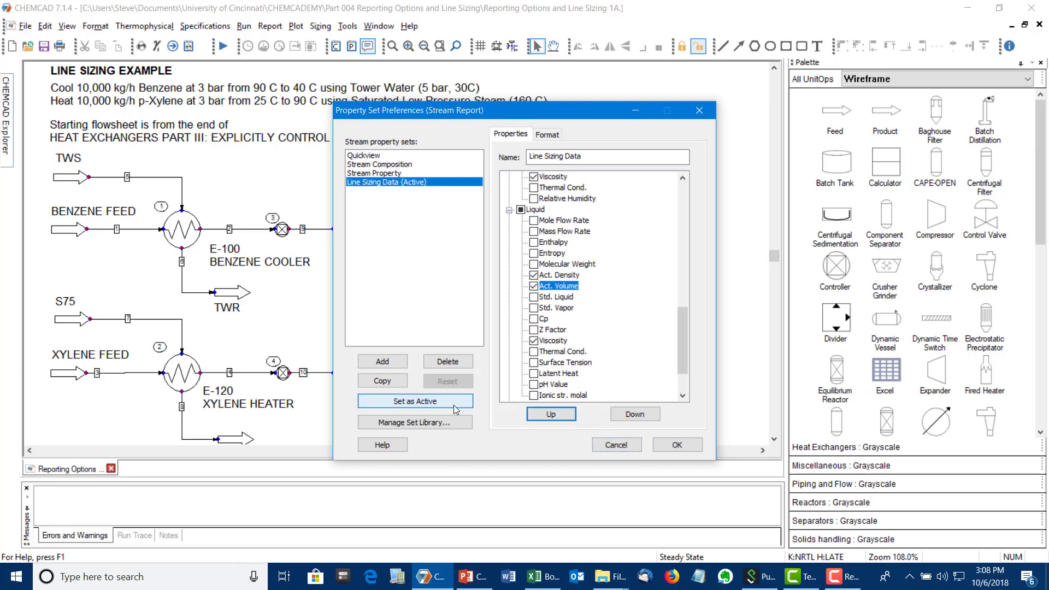
# Step: Accept the property set preferences and view the Line Sizing Data report for the TWS inlet stream
pyautogui.click(678, 445)
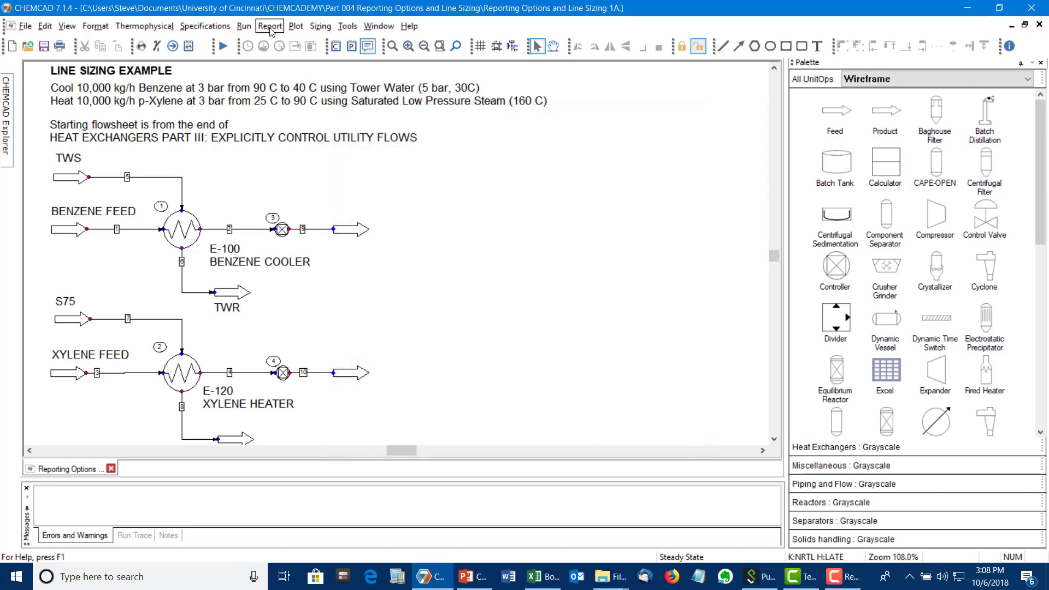
pyautogui.rightClick(155, 178)
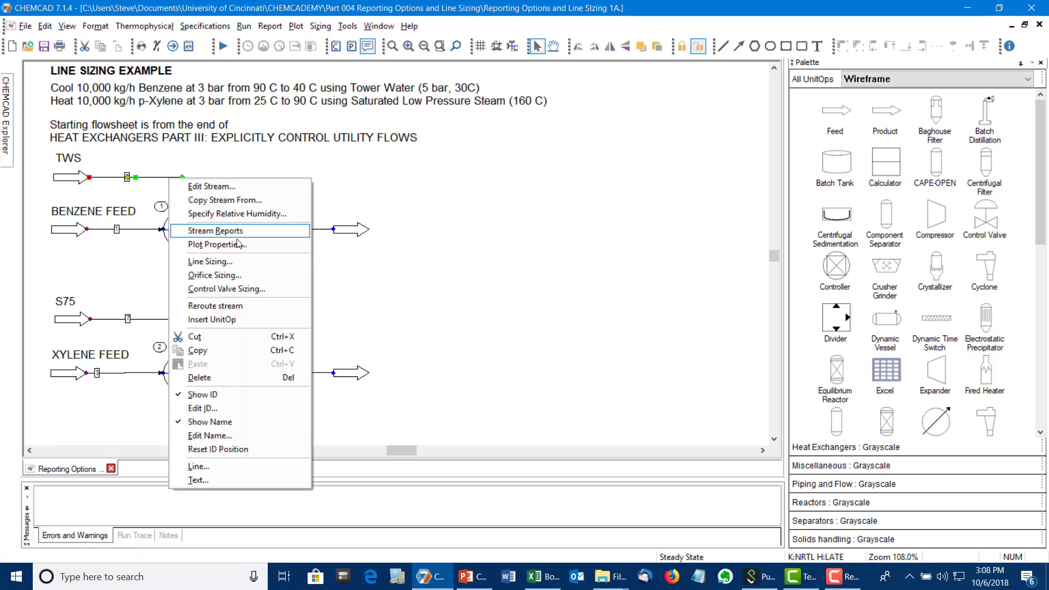
pyautogui.moveTo(243, 232)
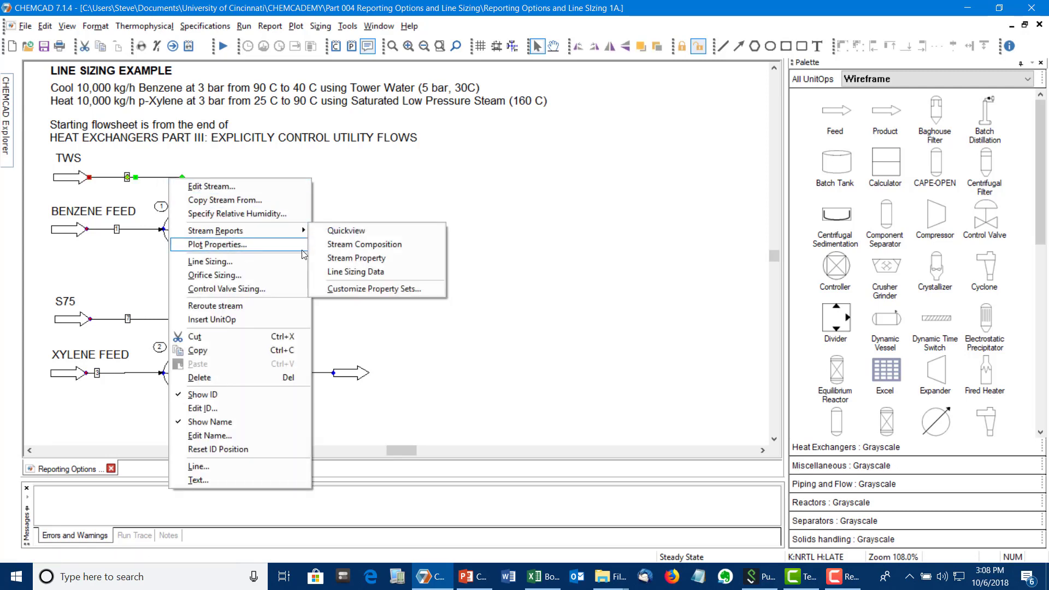
pyautogui.click(348, 272)
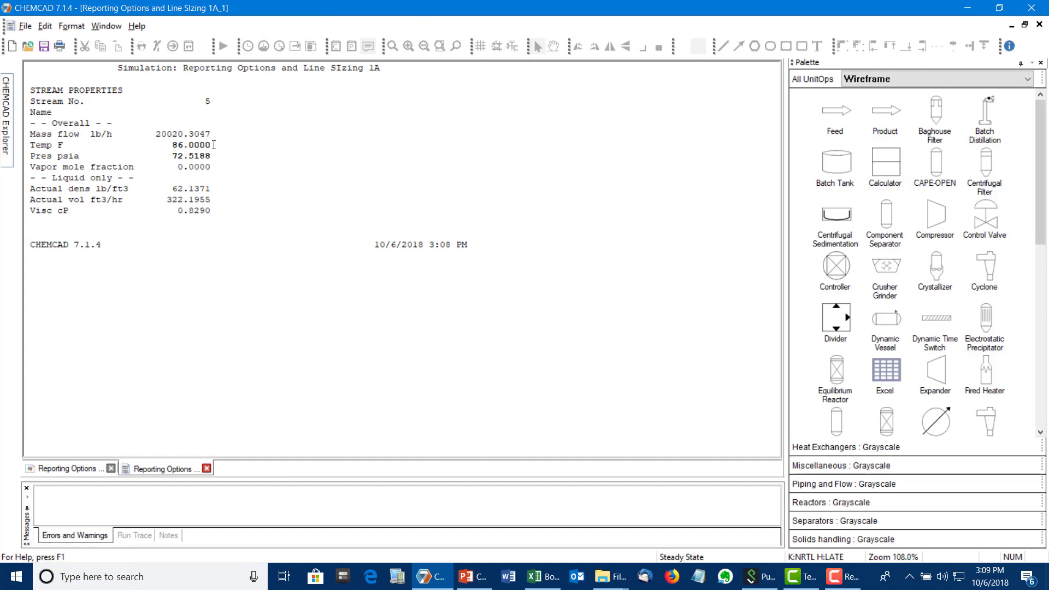
pyautogui.click(206, 469)
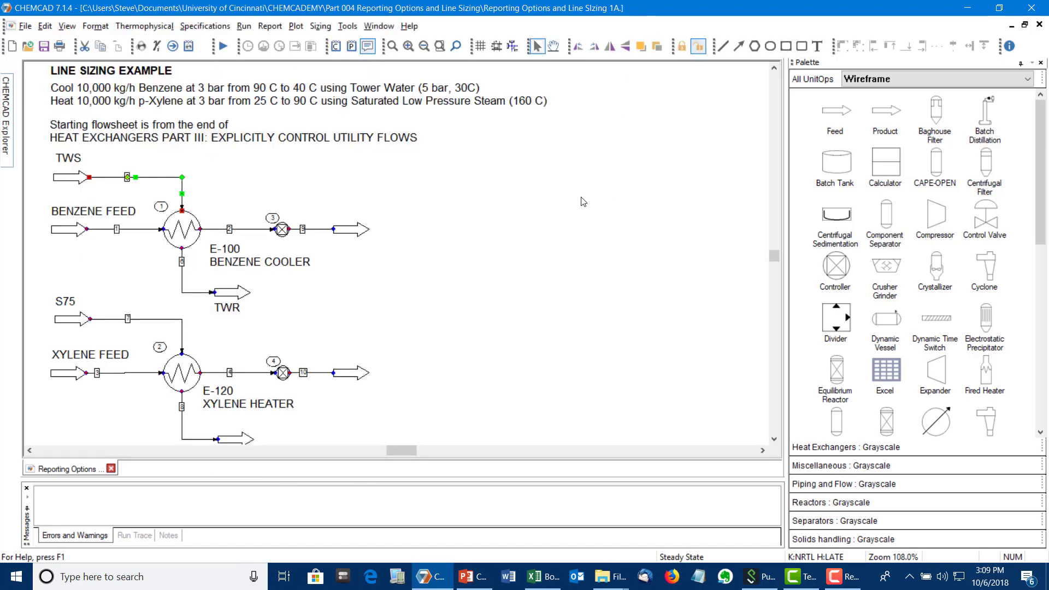
# Step: Add a stream box for streams 1, 2, 5, 6, 3, 4, 7 and 8 using the Line Sizing Data property set
pyautogui.click(95, 26)
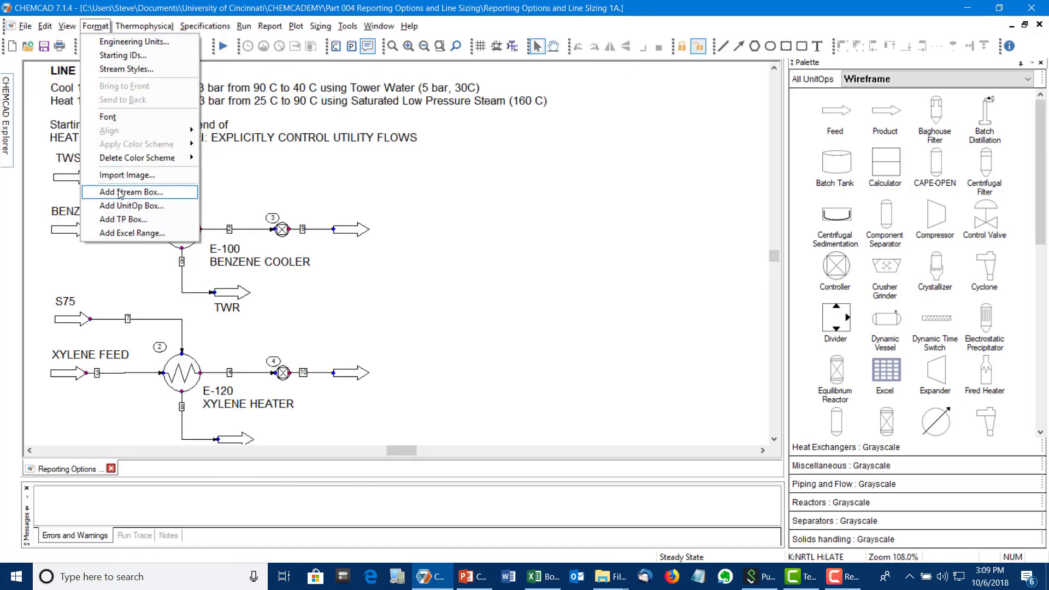
pyautogui.moveTo(120, 193)
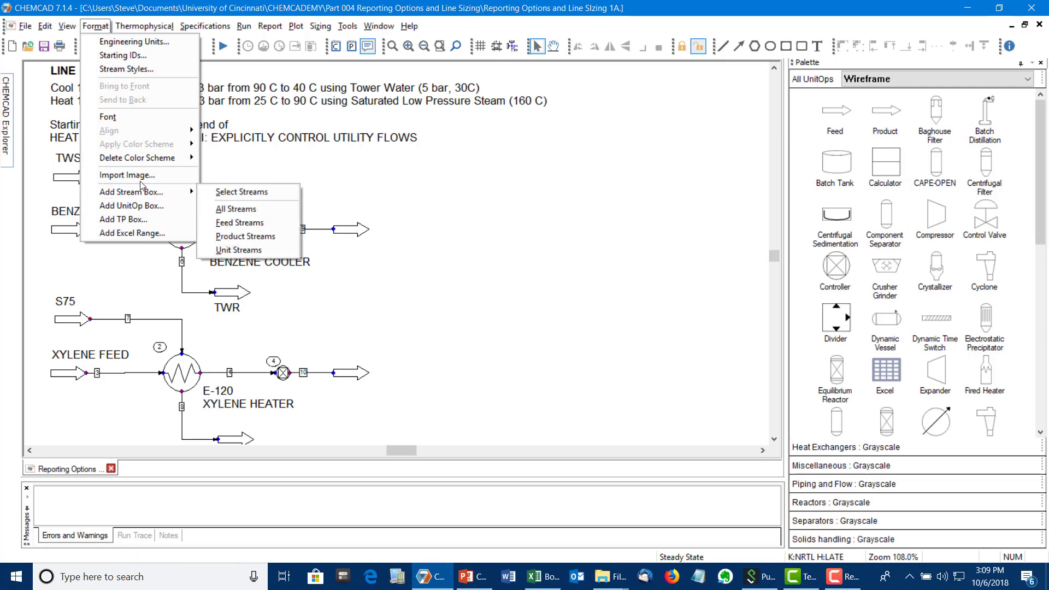
pyautogui.click(219, 193)
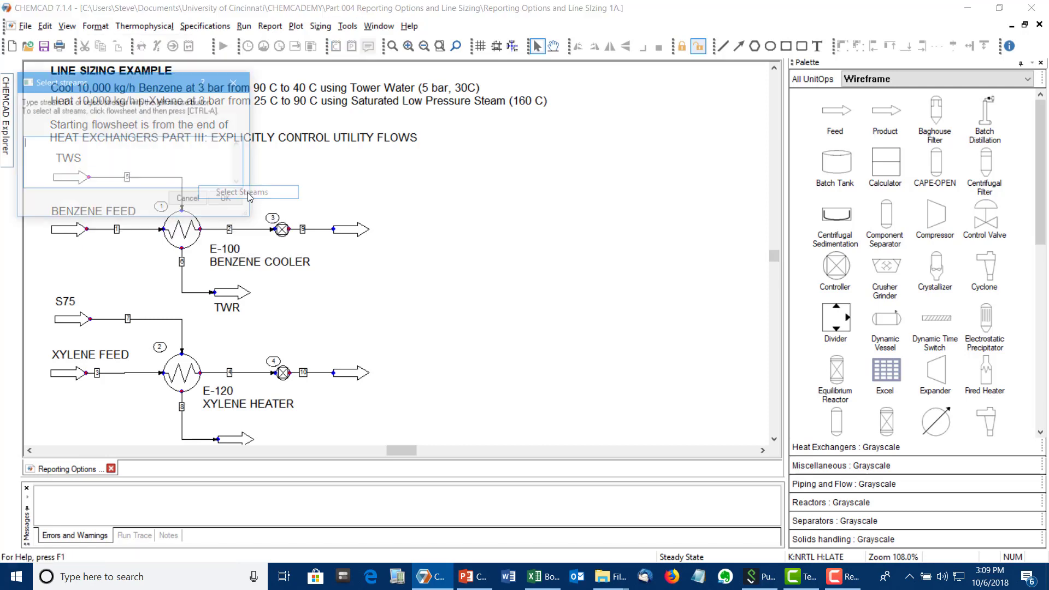
pyautogui.write('1 2')
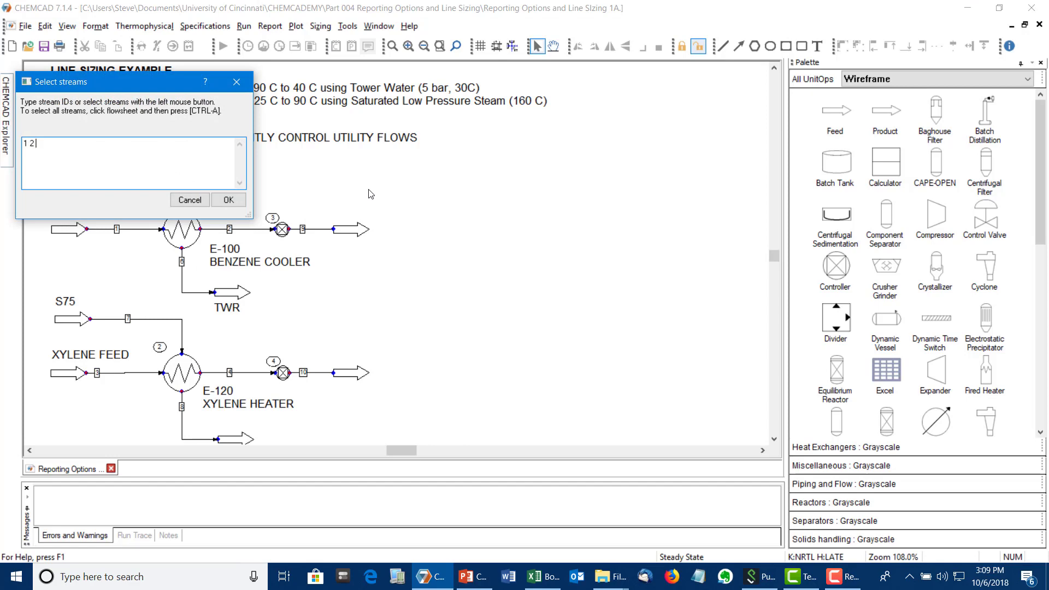
pyautogui.write(' 5 6 2')
pyautogui.press('BackSpace')
pyautogui.write('3 4 7 8')
pyautogui.click(239, 204)
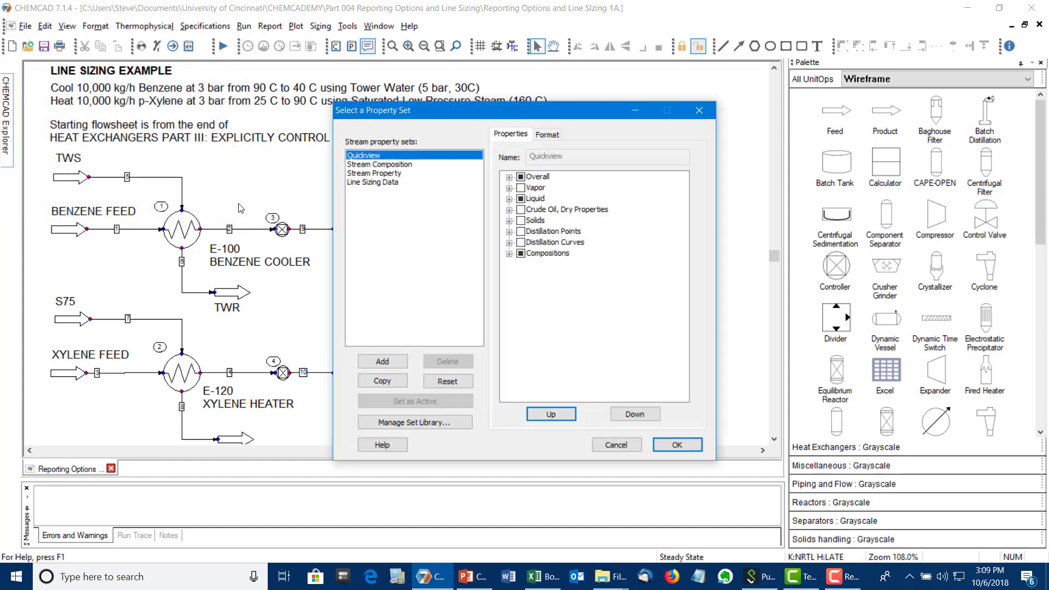
pyautogui.click(381, 183)
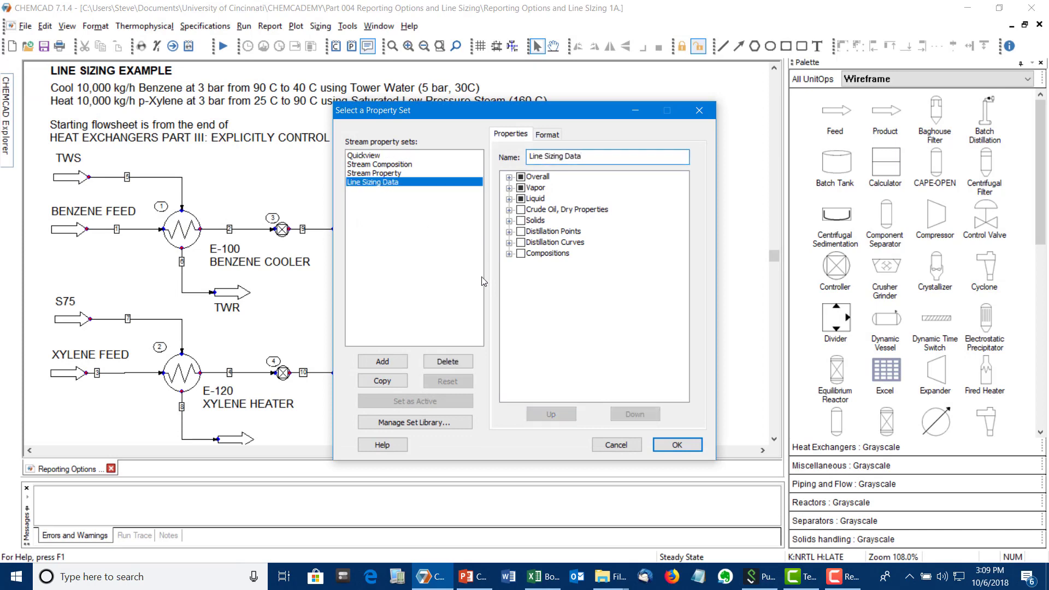
pyautogui.click(676, 446)
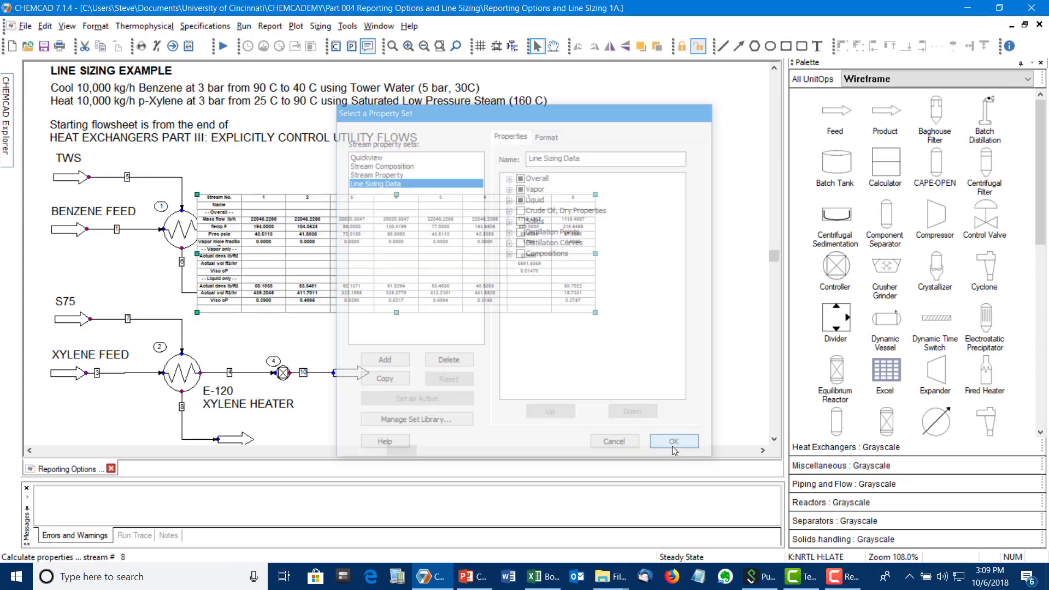
# Step: Move the stream box into the empty area beside the benzene cooler and examine its stream data up close
pyautogui.moveTo(532, 220); pyautogui.dragTo(684, 183)
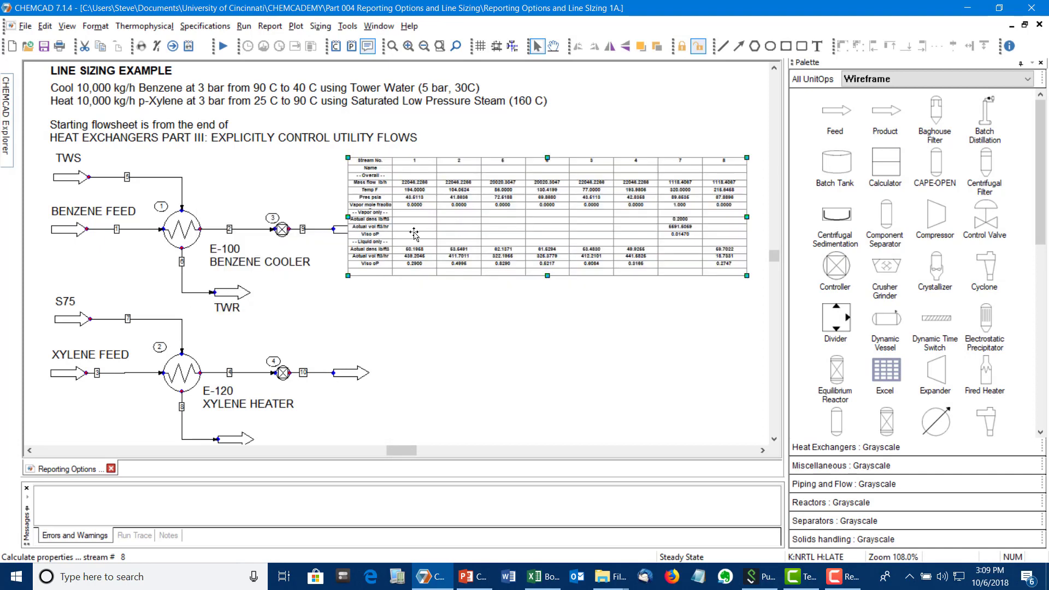
pyautogui.scroll(1, 440, 271)
pyautogui.scroll(2, 440, 271)
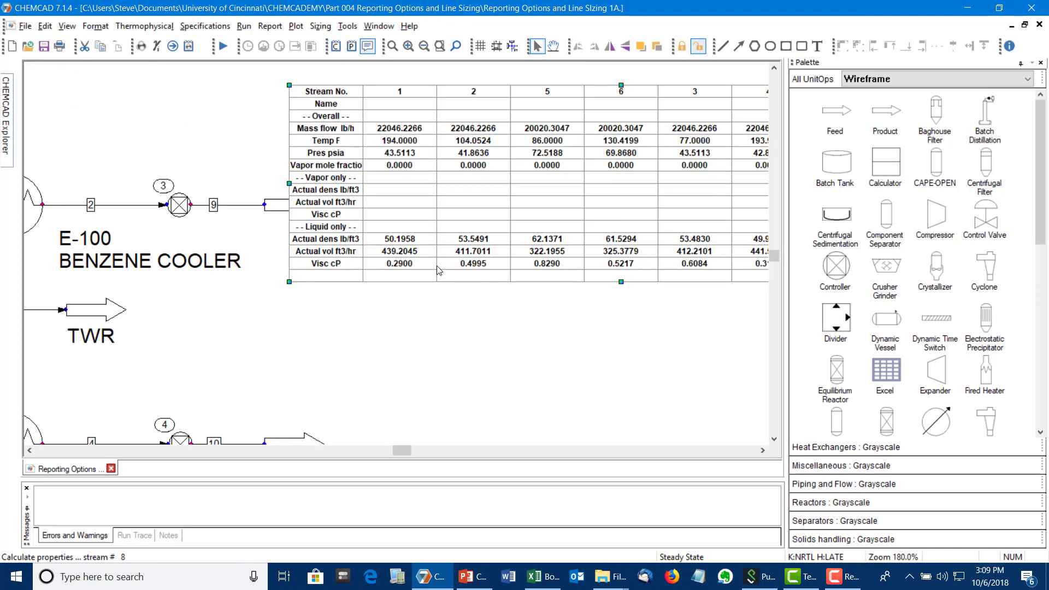
pyautogui.scroll(2, 442, 231)
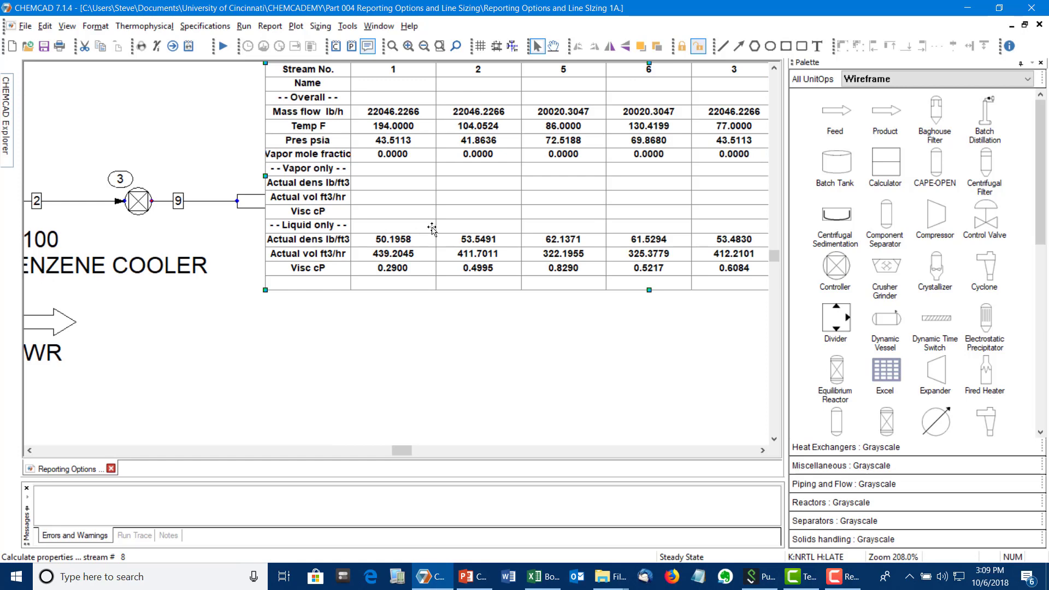
pyautogui.scroll(-5, 431, 229)
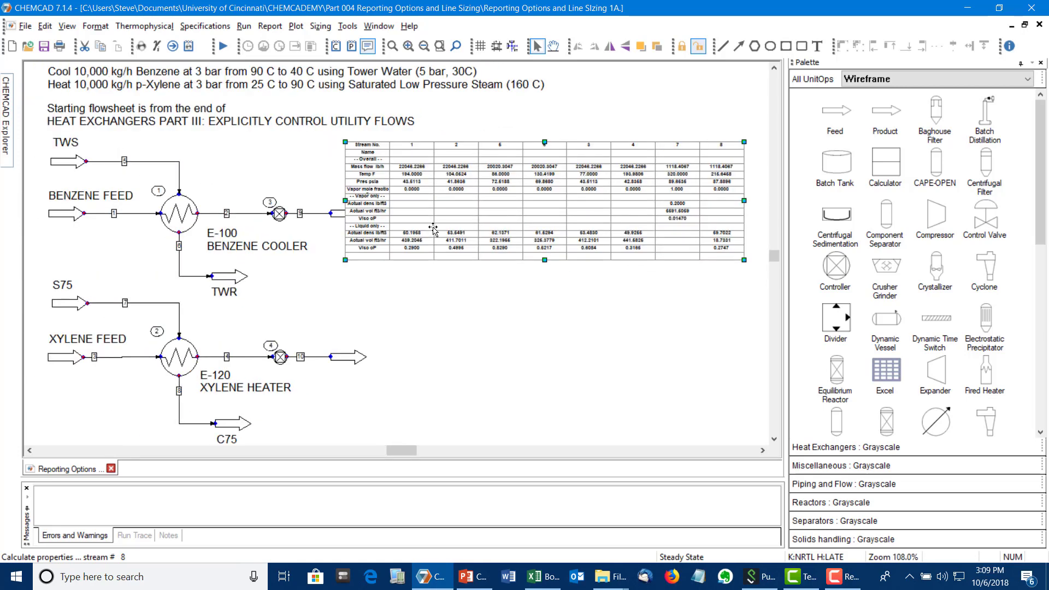
# Step: Delete the stream box from the flowsheet
pyautogui.click(776, 66)
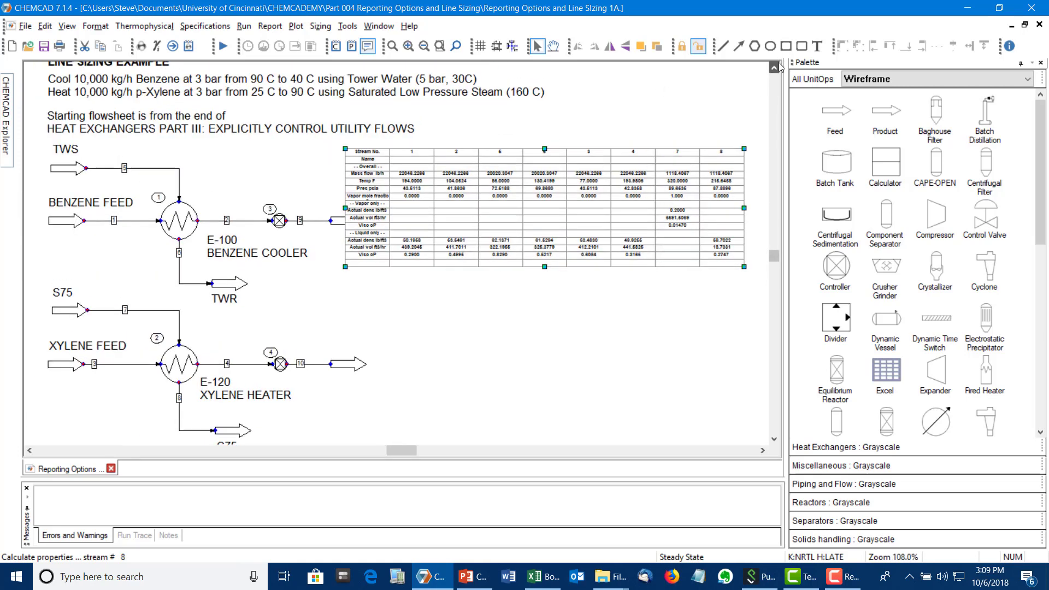
pyautogui.click(775, 67)
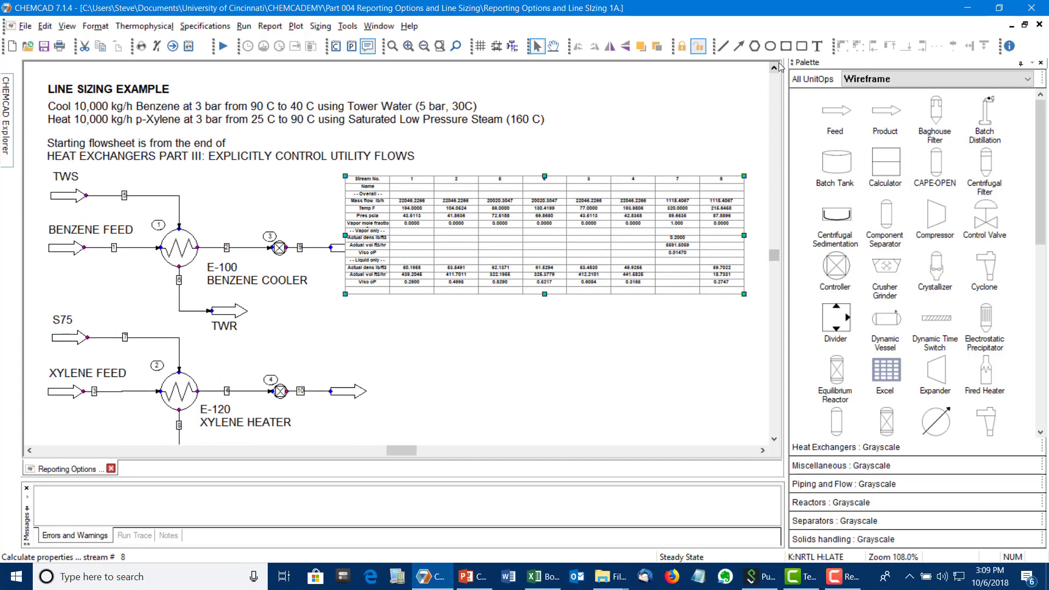
pyautogui.click(774, 439)
pyautogui.click(774, 438)
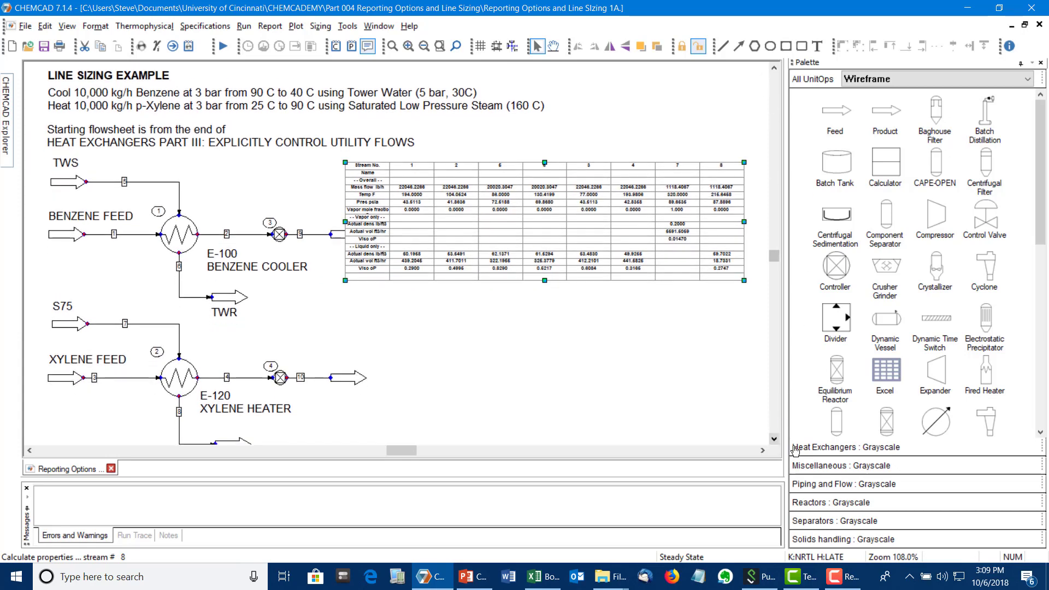
pyautogui.click(763, 450)
pyautogui.click(762, 450)
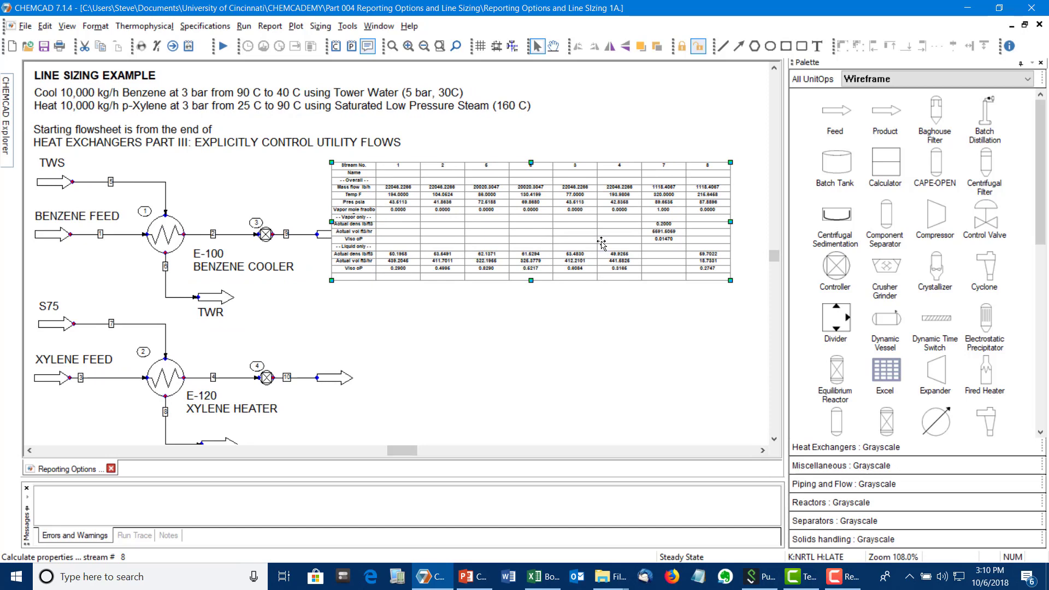
pyautogui.moveTo(602, 244); pyautogui.dragTo(602, 241)
pyautogui.press('Delete')
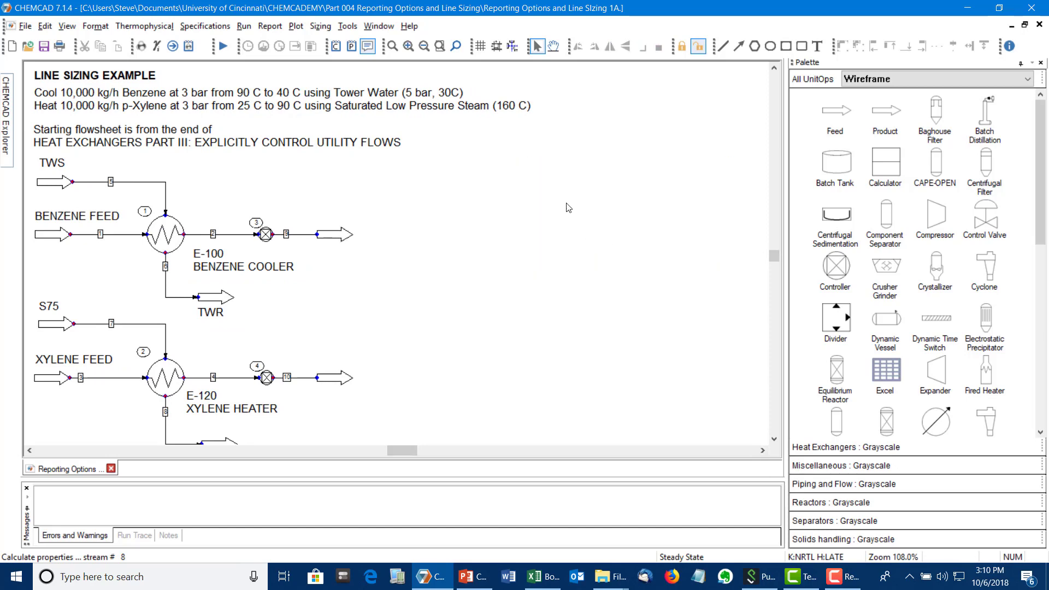
# Step: Set the default report viewer to MS Excel in the program preferences
pyautogui.click(347, 28)
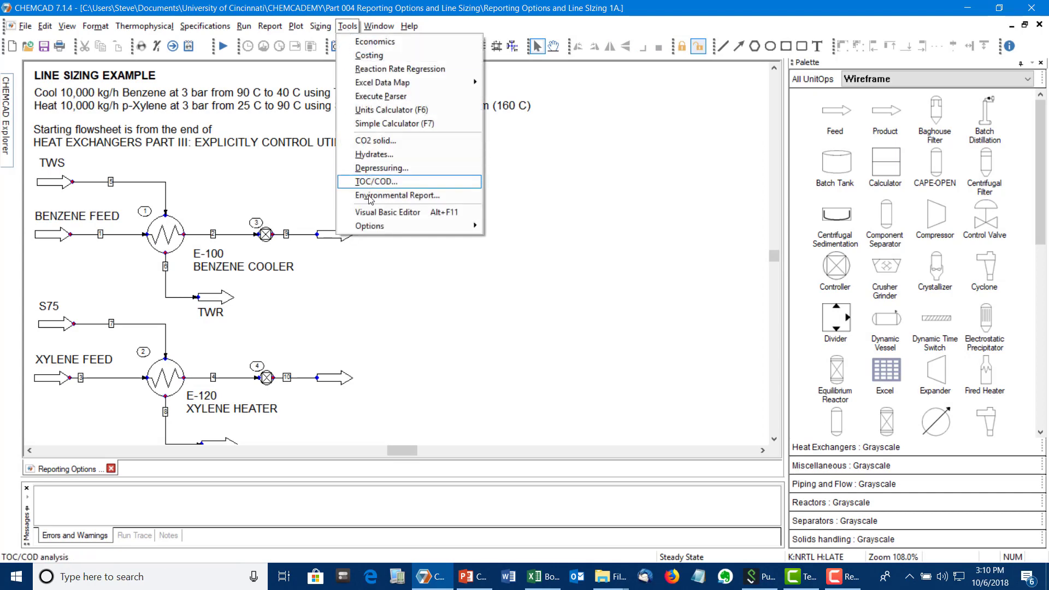
pyautogui.moveTo(421, 225)
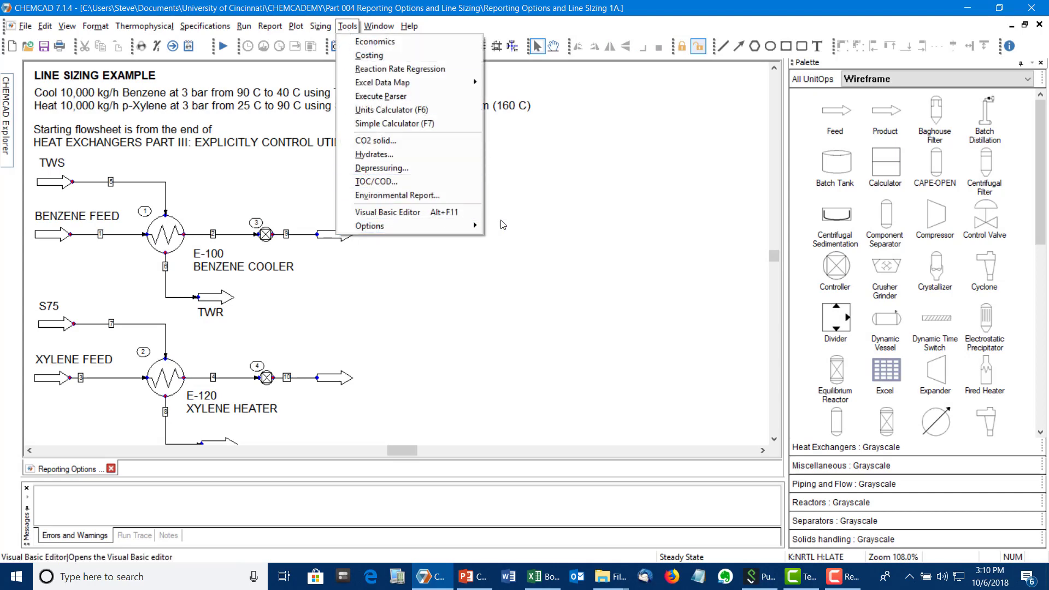
pyautogui.click(511, 228)
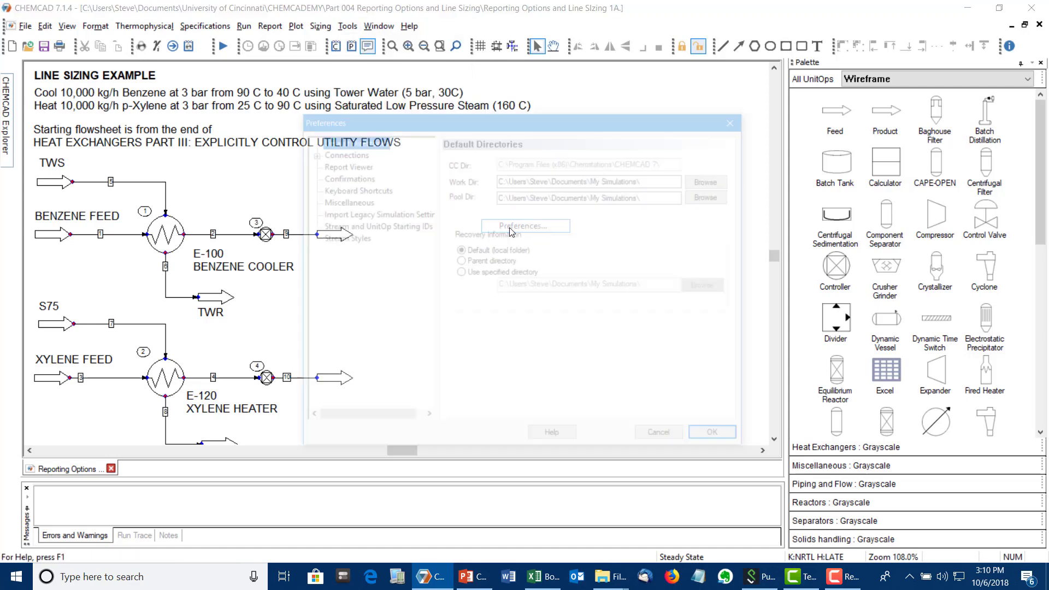
pyautogui.click(340, 165)
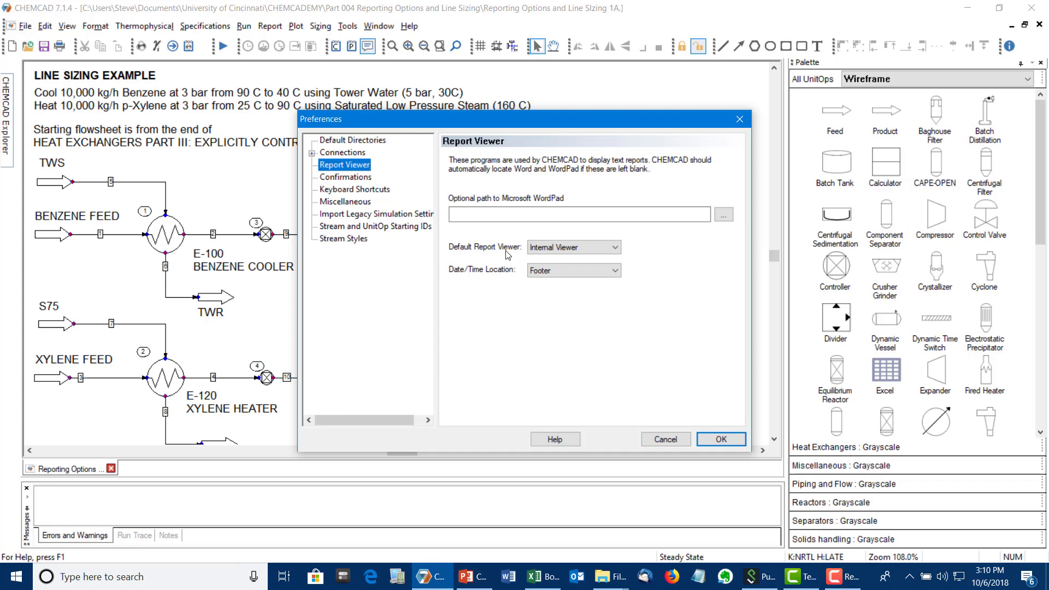
pyautogui.click(533, 253)
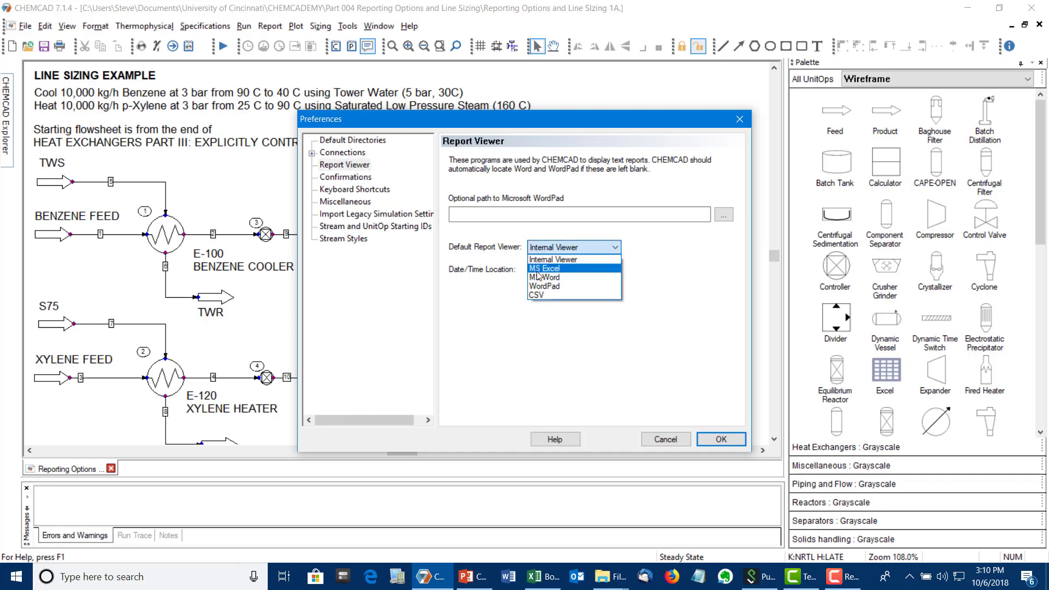
pyautogui.click(537, 269)
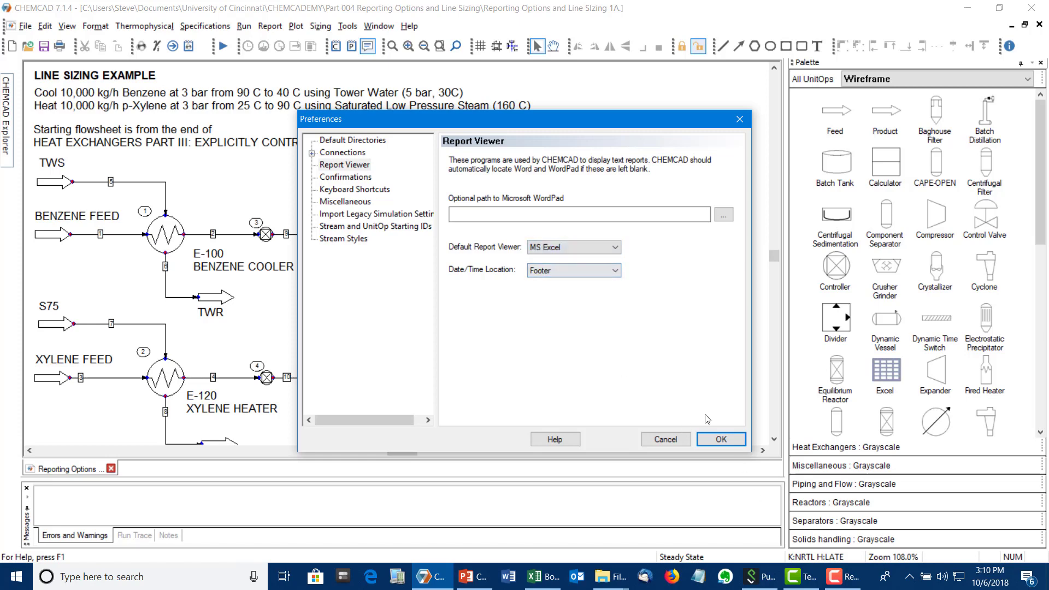
pyautogui.click(724, 442)
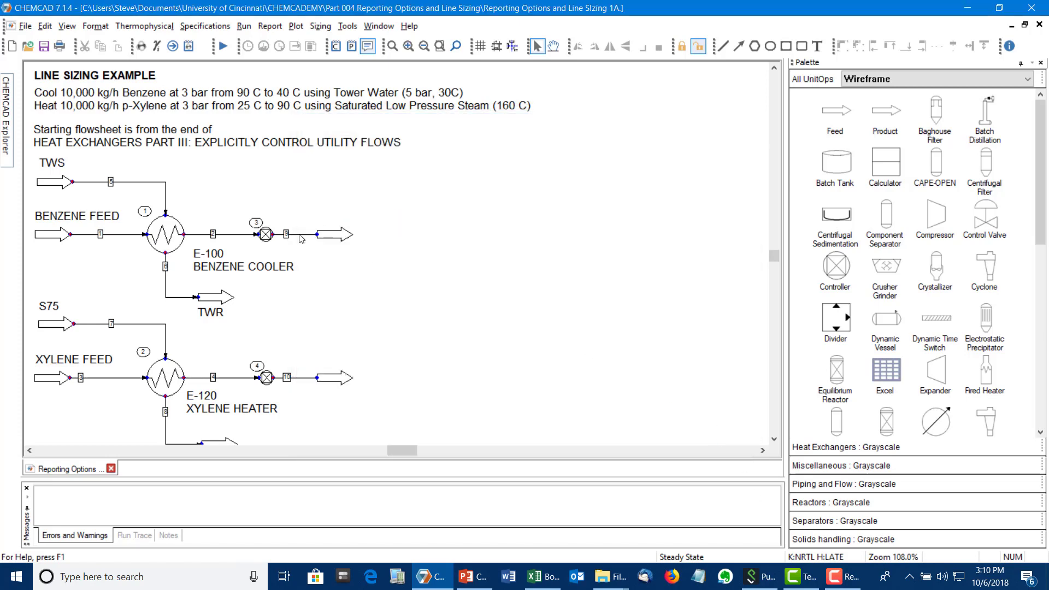
# Step: Add a stream group named Lines to Size containing streams 1, 2, 5, 6, 3, 4, 7 and 8
pyautogui.click(319, 28)
pyautogui.moveTo(268, 27)
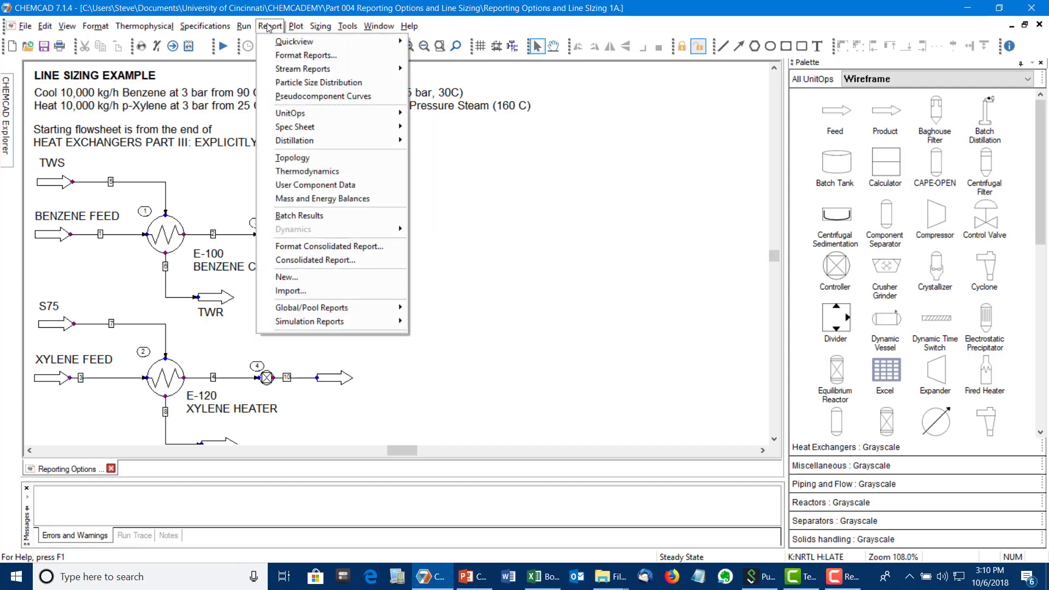
pyautogui.moveTo(293, 72)
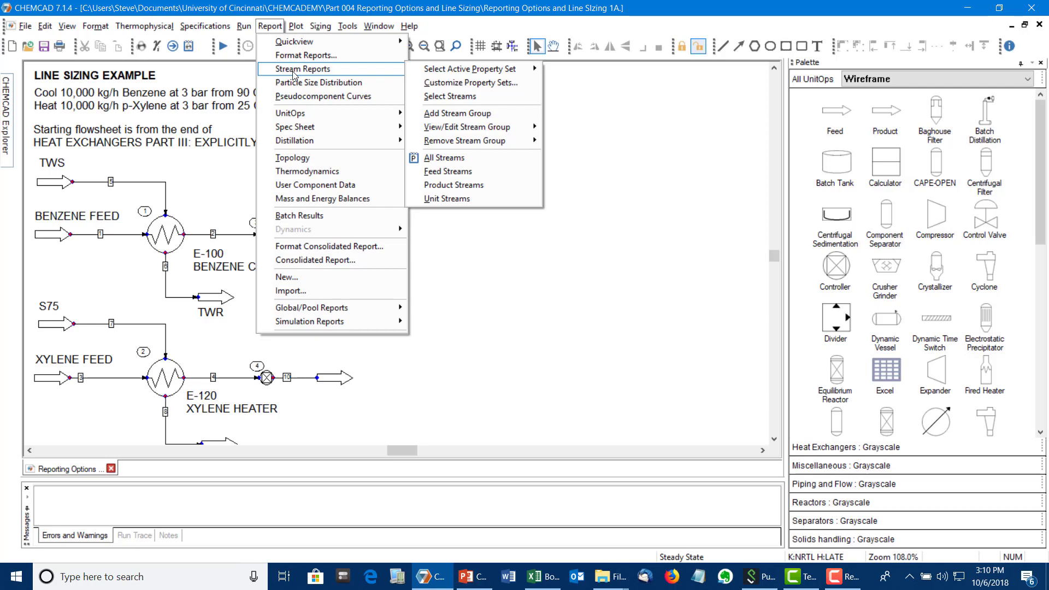
pyautogui.click(441, 115)
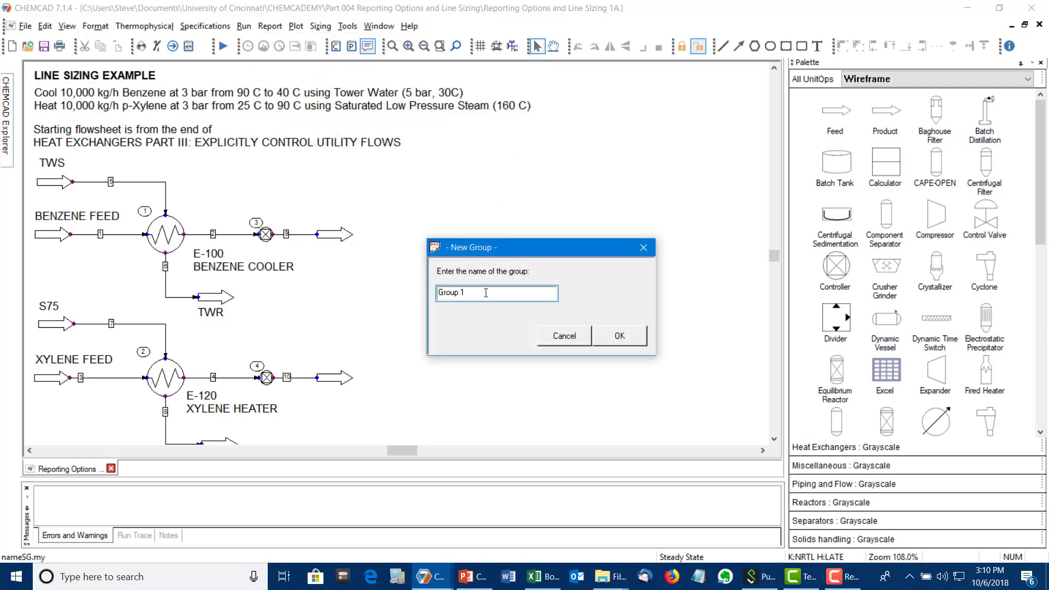
pyautogui.moveTo(484, 293); pyautogui.dragTo(342, 320)
pyautogui.write('lines to')
pyautogui.press('BackSpace')
pyautogui.press('BackSpace')
pyautogui.press('BackSpace')
pyautogui.press('BackSpace')
pyautogui.press('BackSpace')
pyautogui.press('BackSpace')
pyautogui.press('BackSpace')
pyautogui.press('BackSpace')
pyautogui.write('Lines to Size')
pyautogui.click(618, 335)
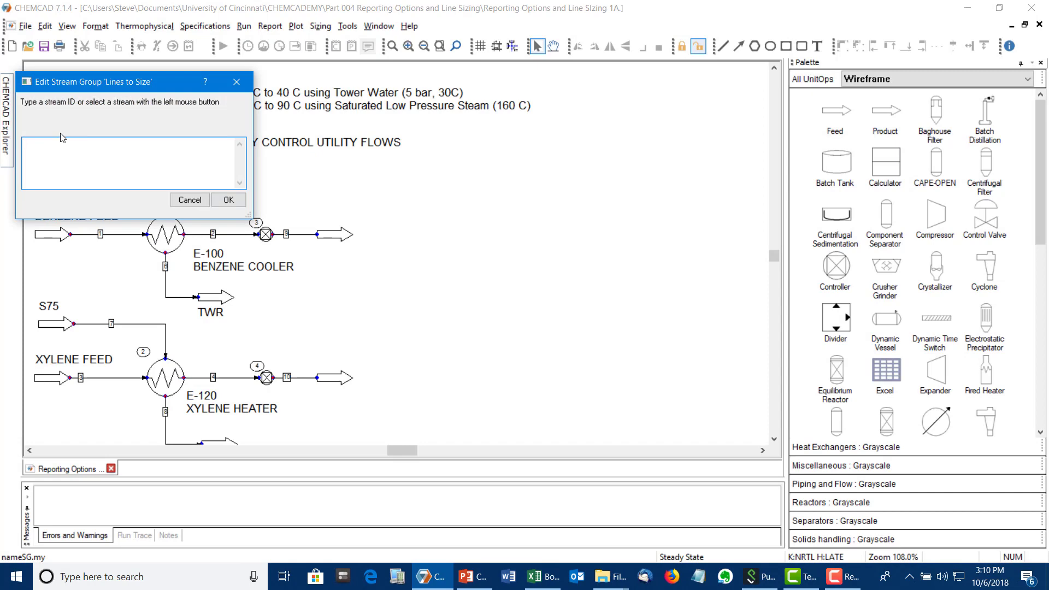
pyautogui.write('1 2 5 6 3 4 7 8')
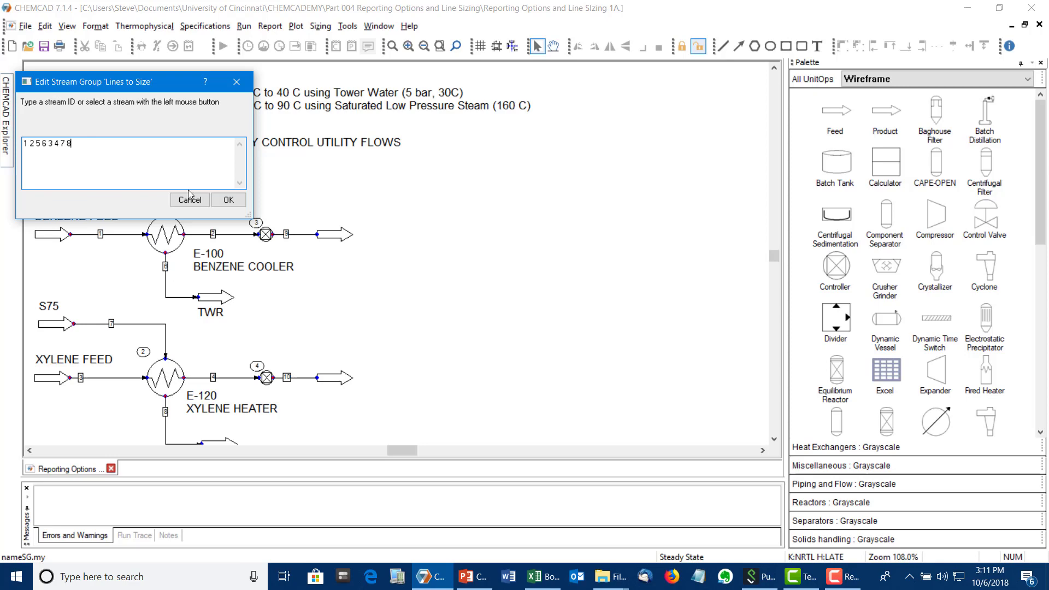
pyautogui.click(228, 201)
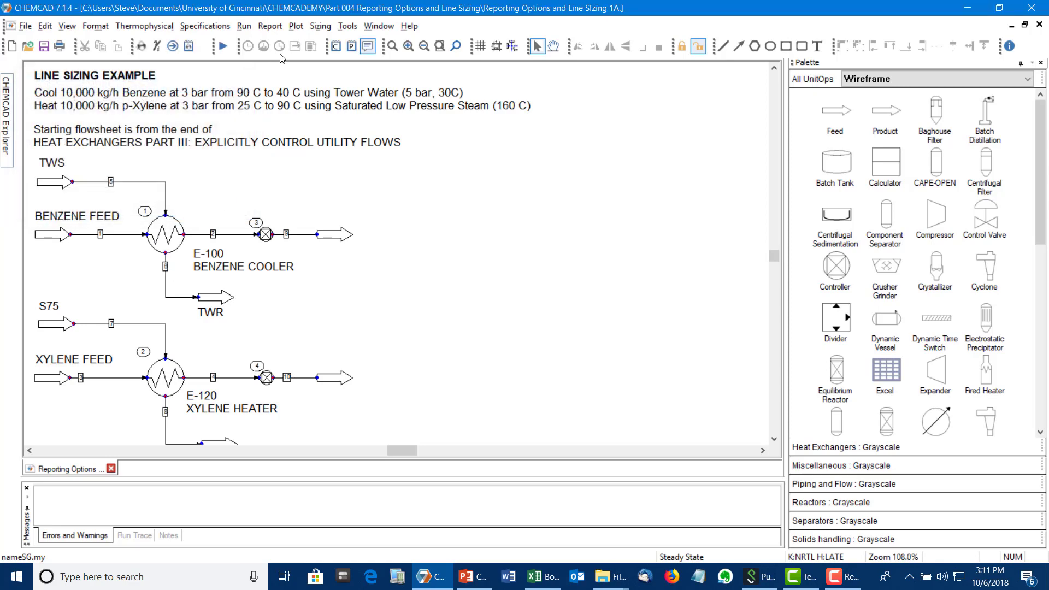
# Step: Generate the stream report for the Lines to Size stream group in Excel
pyautogui.click(270, 26)
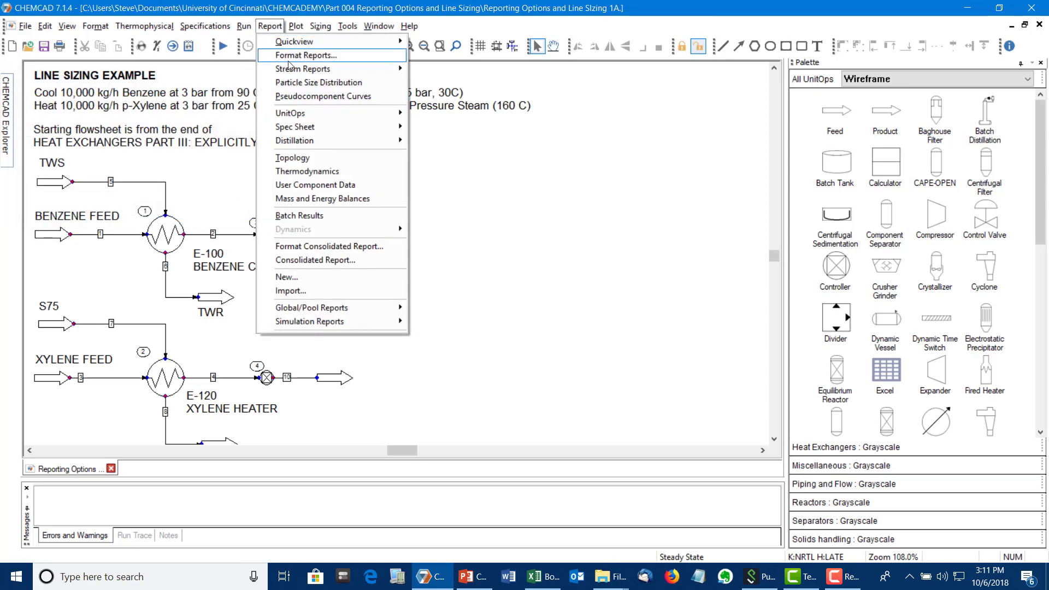
pyautogui.moveTo(294, 70)
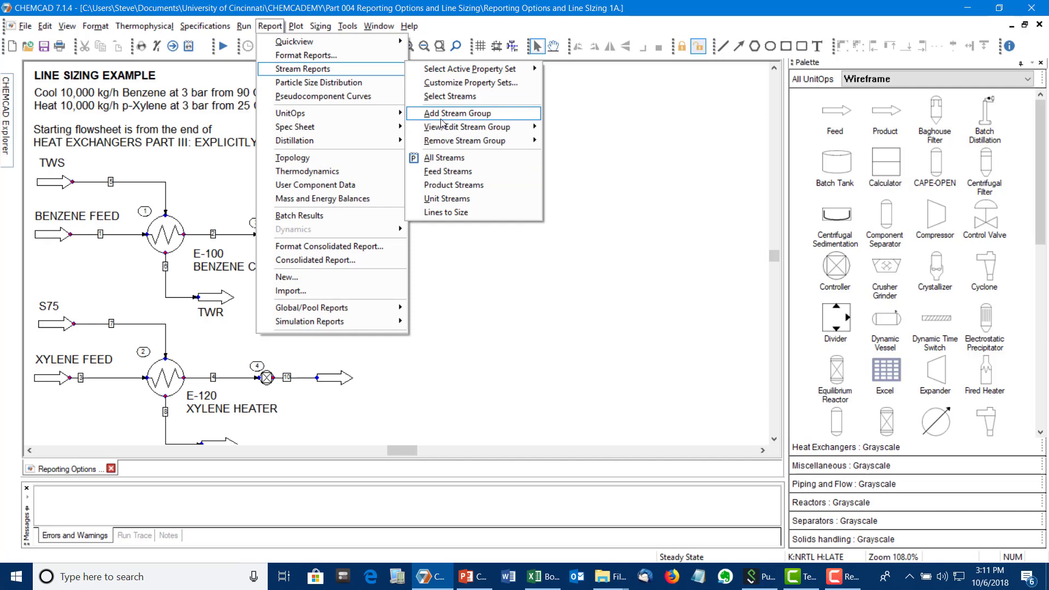
pyautogui.click(448, 214)
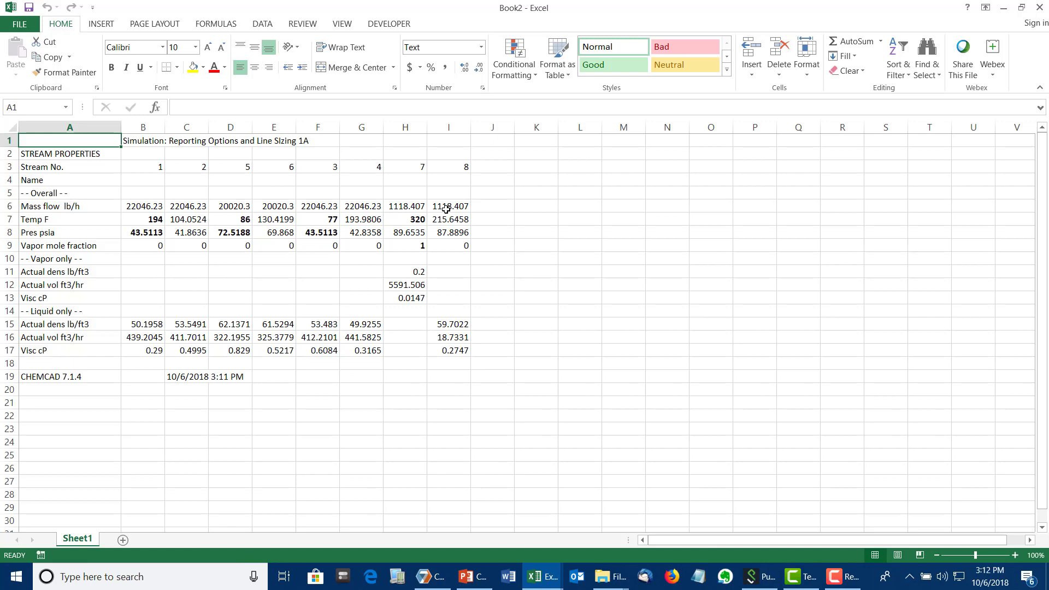
# Step: Move stream 7's vapor density, volume and viscosity values from H11:H13 into the liquid rows H15:H17
pyautogui.moveTo(415, 324); pyautogui.dragTo(416, 349)
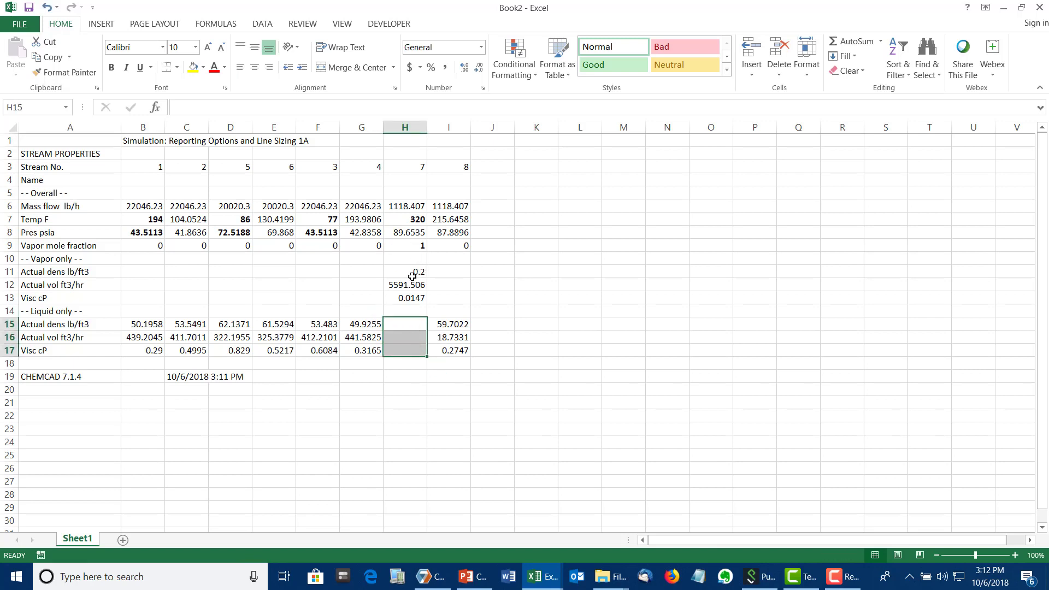
pyautogui.moveTo(411, 272); pyautogui.dragTo(418, 299)
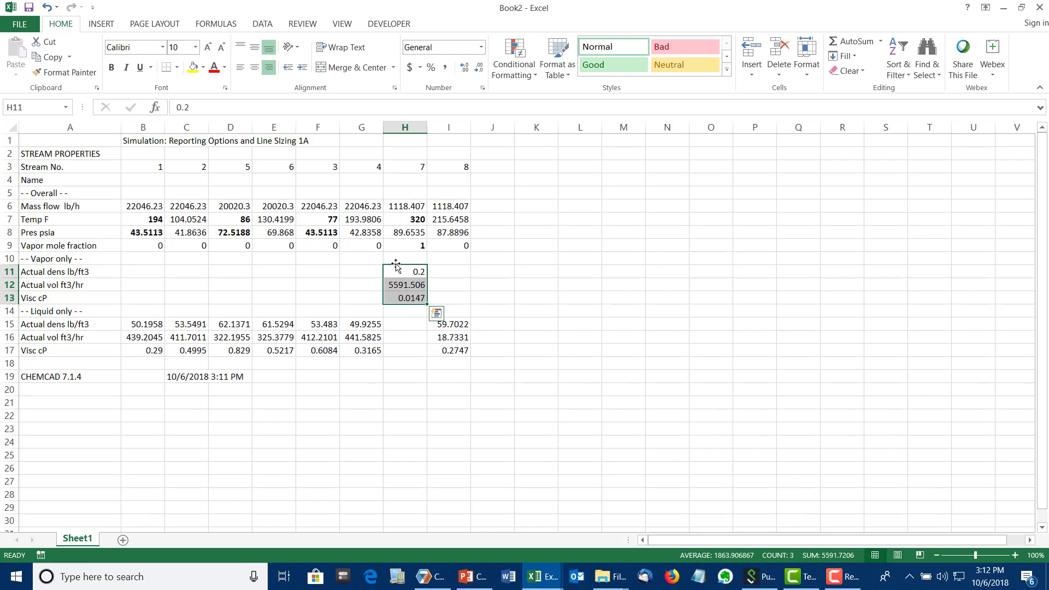
pyautogui.moveTo(395, 265); pyautogui.dragTo(414, 327)
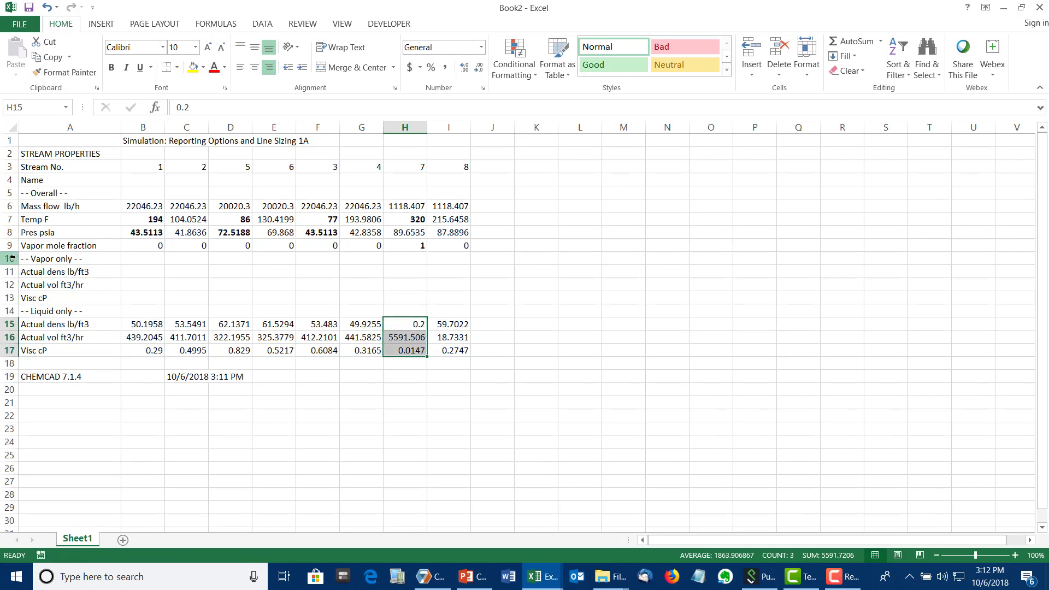
# Step: Delete rows 10 to 14 holding the vapor section and liquid heading, and insert a blank row above the actual density row
pyautogui.moveTo(12, 259); pyautogui.dragTo(15, 310)
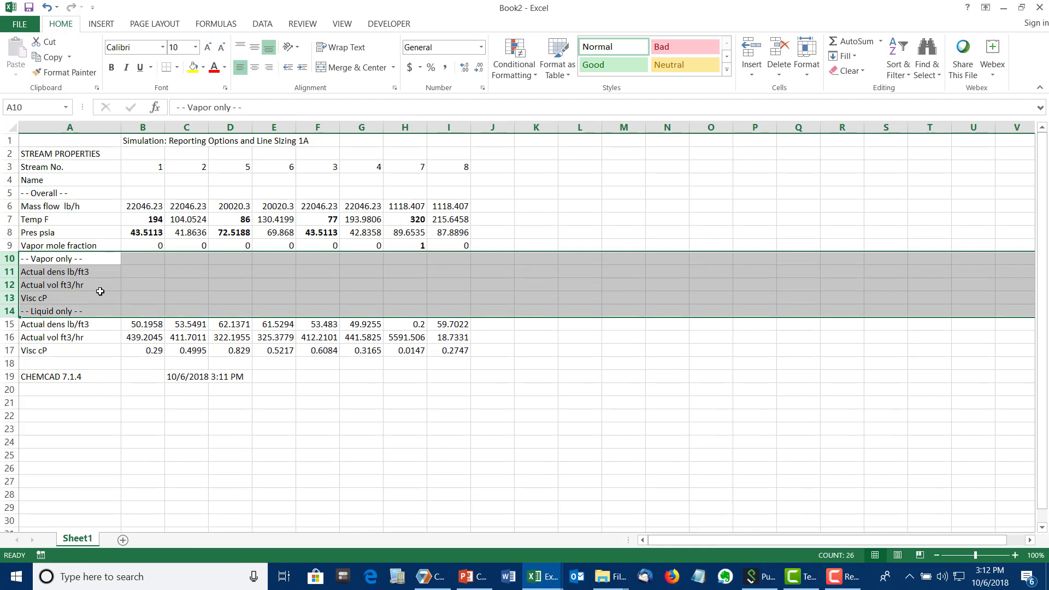
pyautogui.click(770, 52)
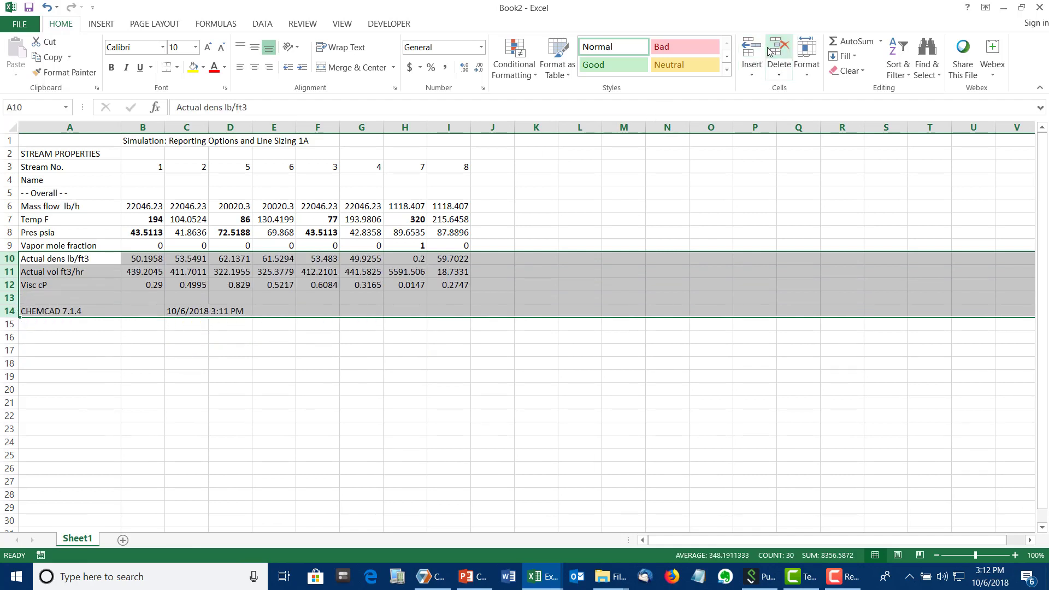
pyautogui.click(10, 258)
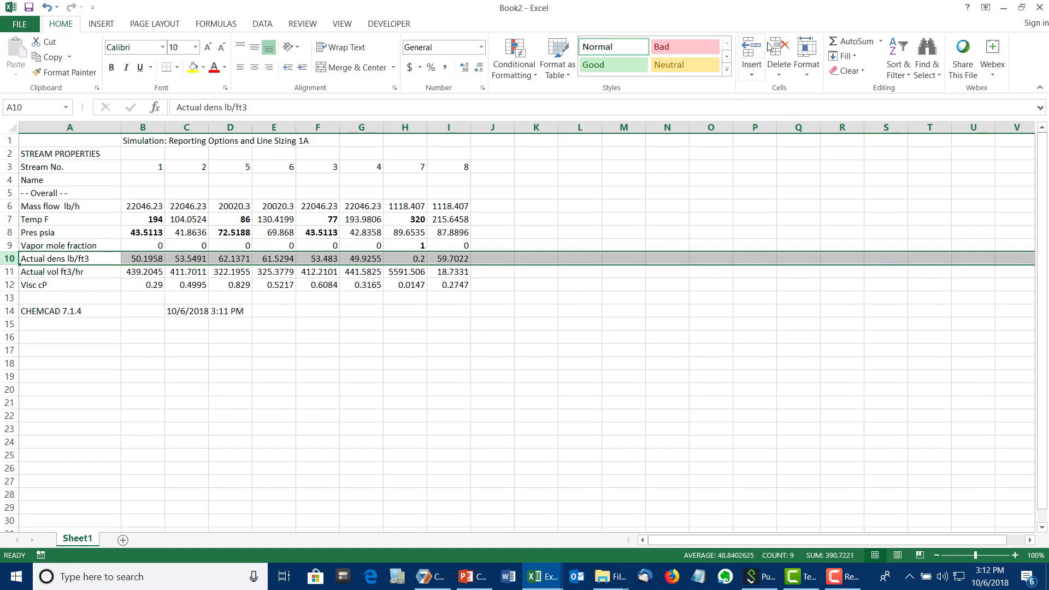
pyautogui.click(751, 52)
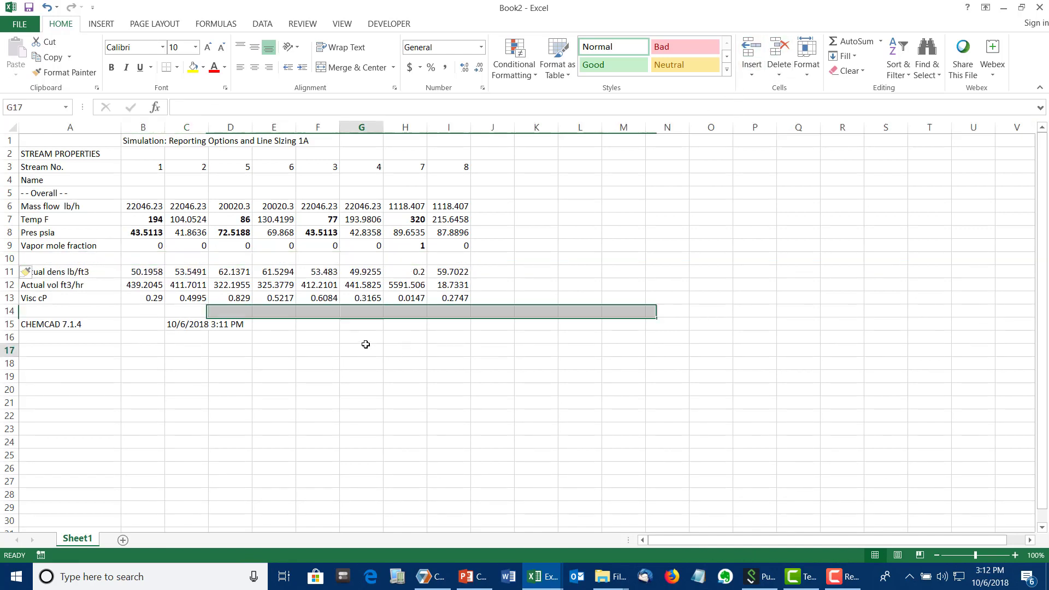
pyautogui.click(360, 350)
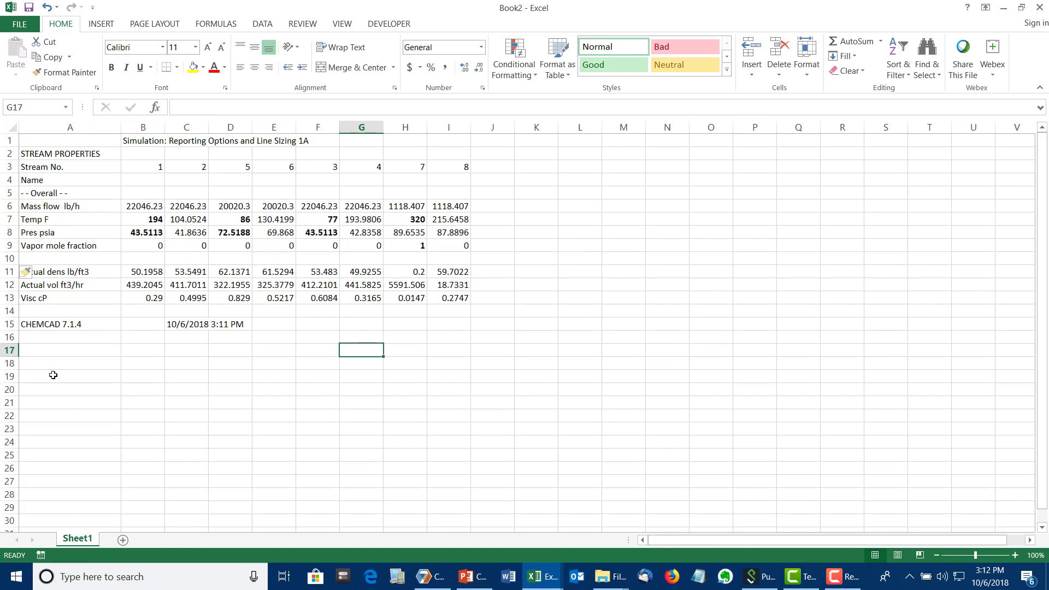
# Step: Clear the CHEMCAD version and report date from row 15
pyautogui.moveTo(32, 326); pyautogui.dragTo(258, 324)
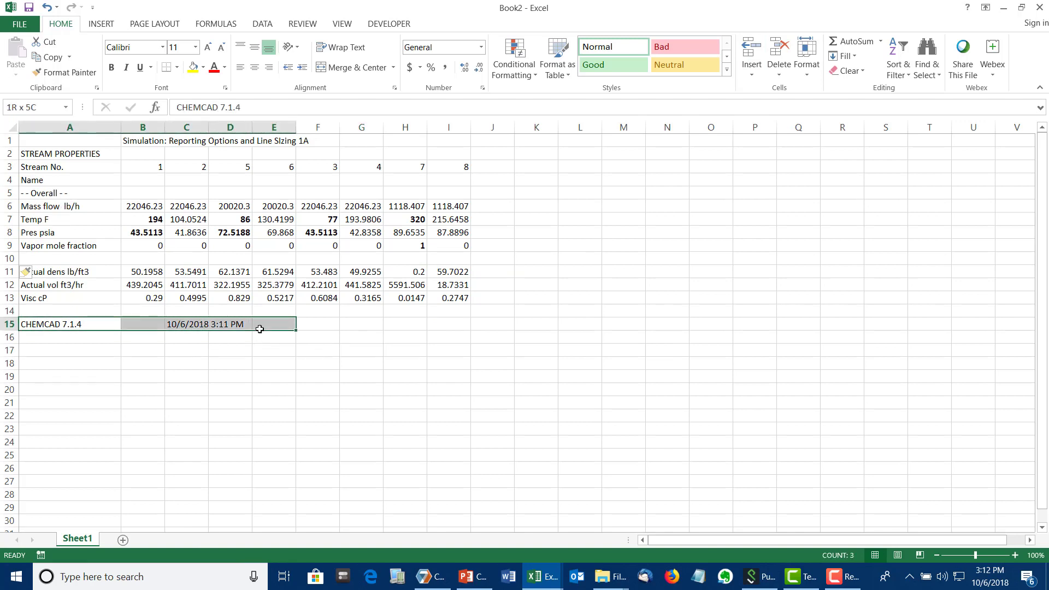
pyautogui.press('Delete')
pyautogui.click(73, 309)
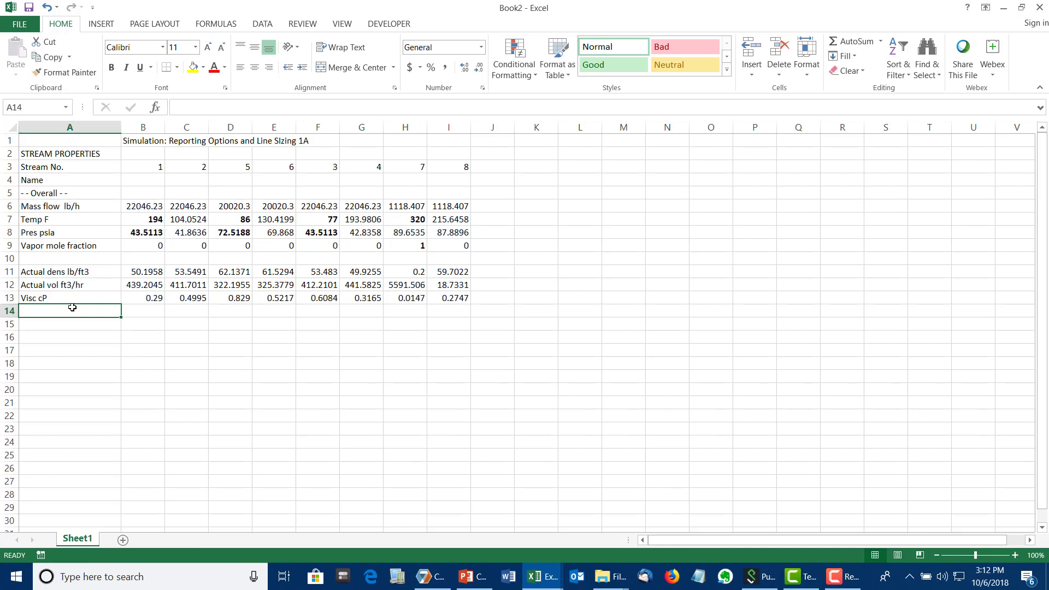
# Step: Copy the actual volume label from A12 into A14 and change it to "Actual vol ft3/s"
pyautogui.press('Up')
pyautogui.press('Up')
pyautogui.press('Up')
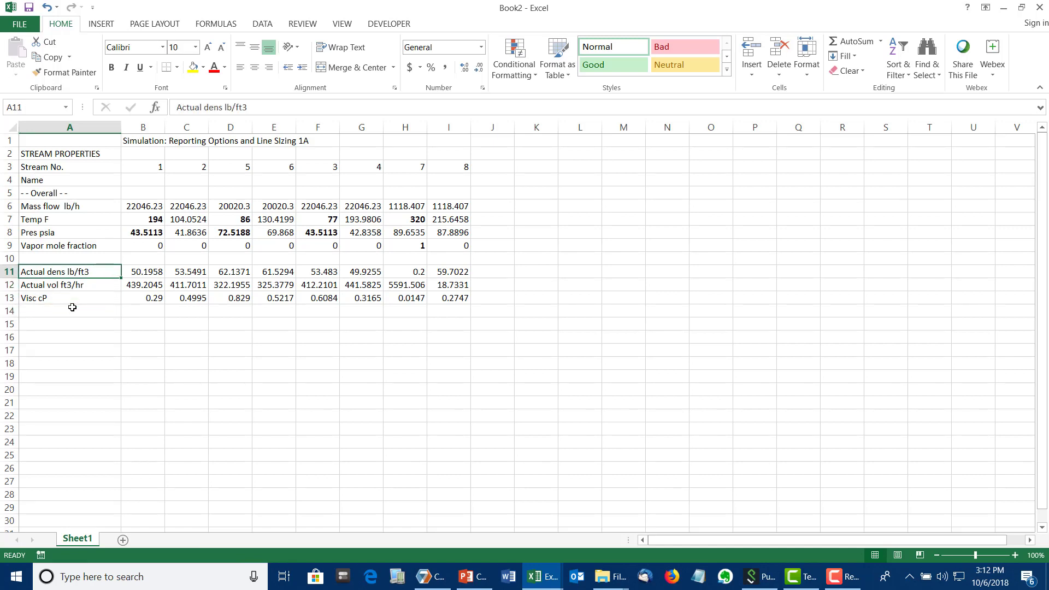
pyautogui.hotkey('ctrl', 'c')
pyautogui.press('Escape')
pyautogui.press('Down')
pyautogui.hotkey('ctrl', 'c')
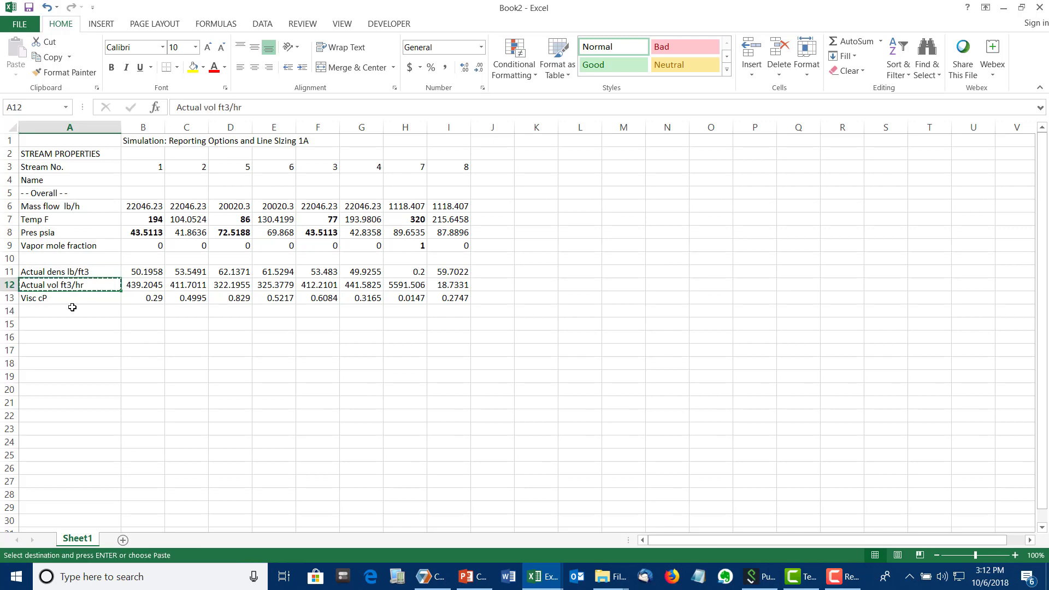
pyautogui.press('Down')
pyautogui.press('Down')
pyautogui.hotkey('ctrl', 'v')
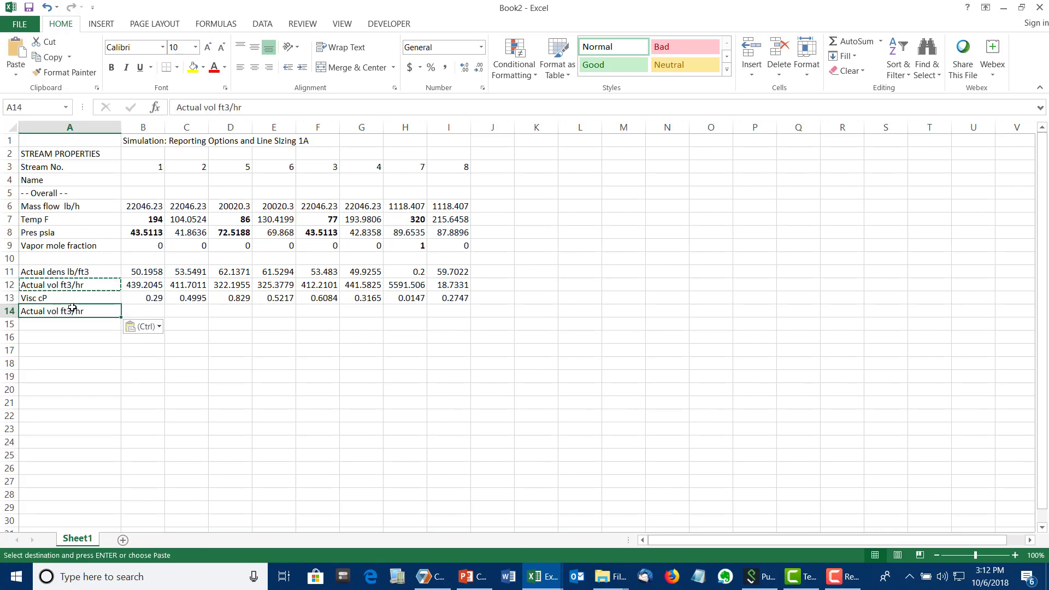
pyautogui.press('F2')
pyautogui.press('BackSpace')
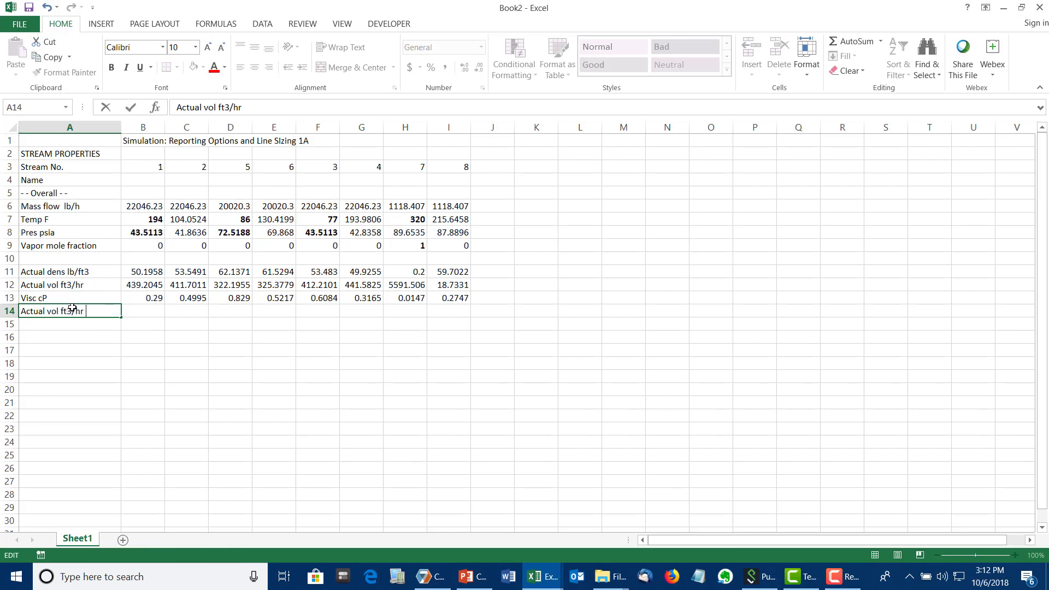
pyautogui.press('BackSpace')
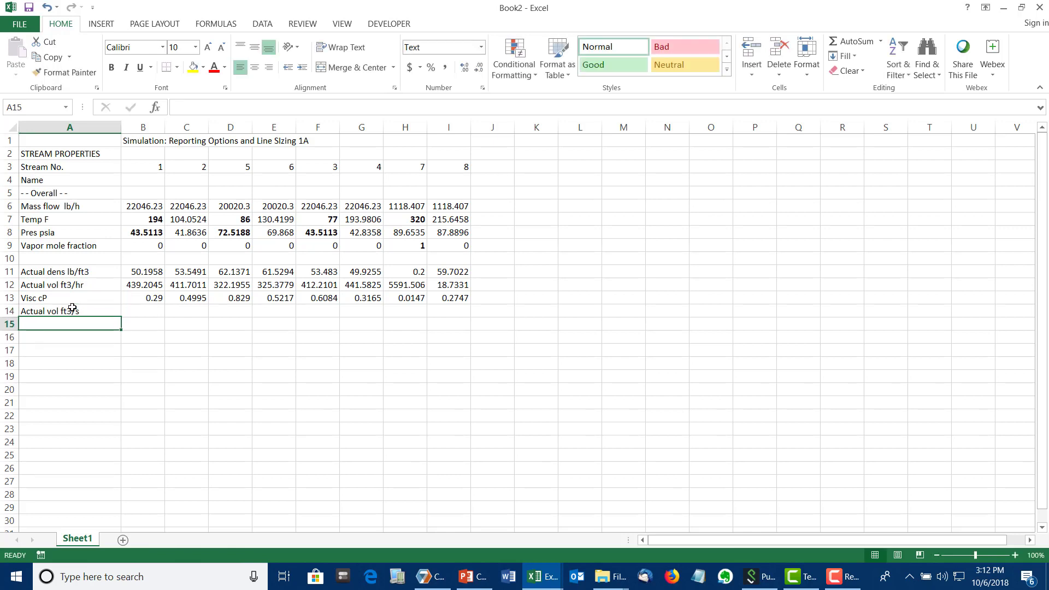
pyautogui.write('s')
pyautogui.hotkey('ctrl', 'Return')
# Step: Calculate stream 1's volume flow per second in B14 with the formula =B12/3600
pyautogui.press('Tab')
pyautogui.write('=')
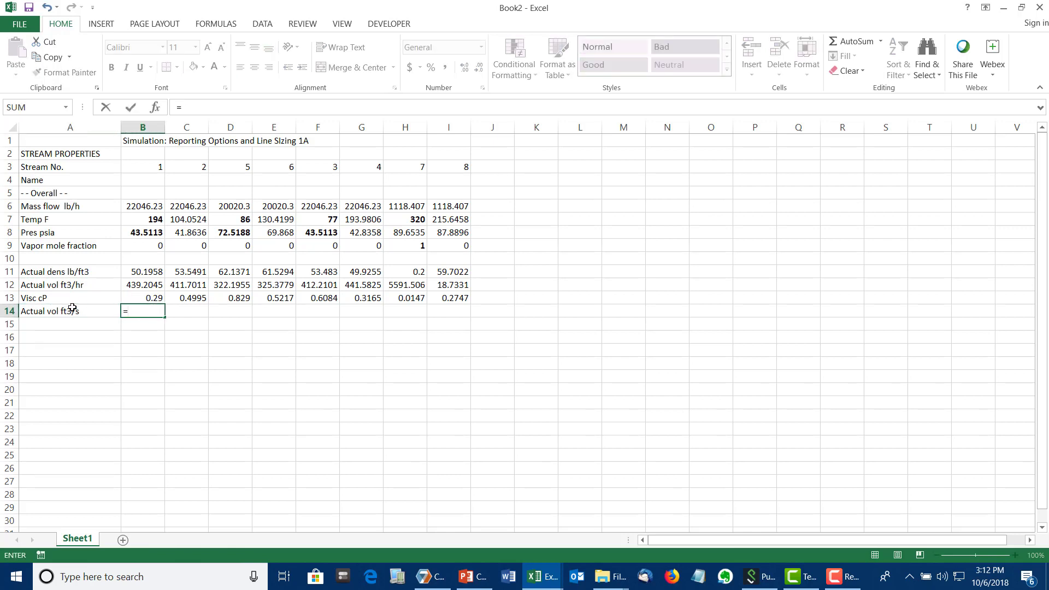
pyautogui.press('Up')
pyautogui.press('Up')
pyautogui.write('/')
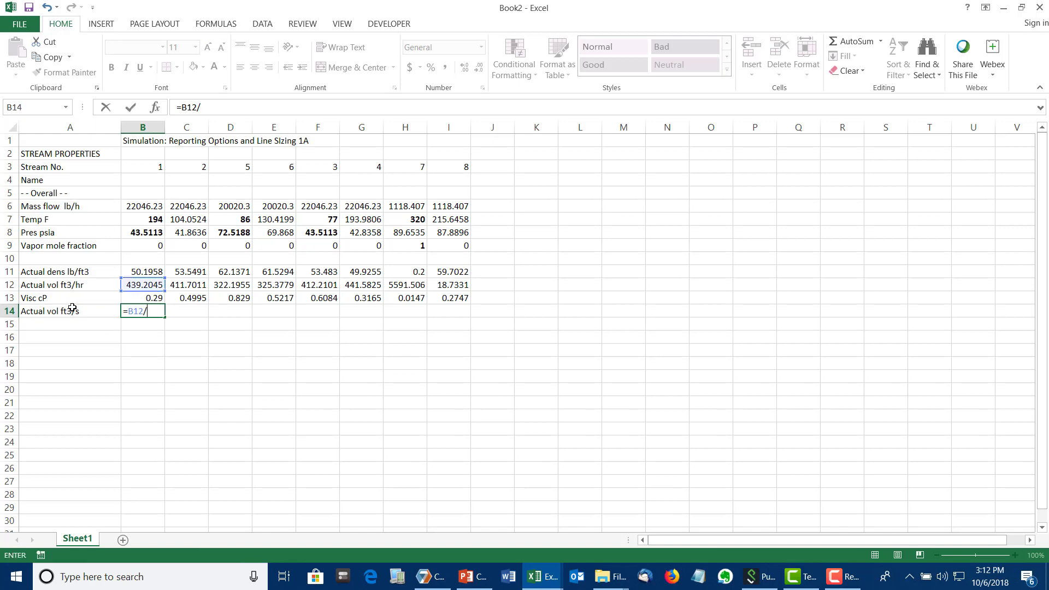
pyautogui.write('3600')
pyautogui.press('Return')
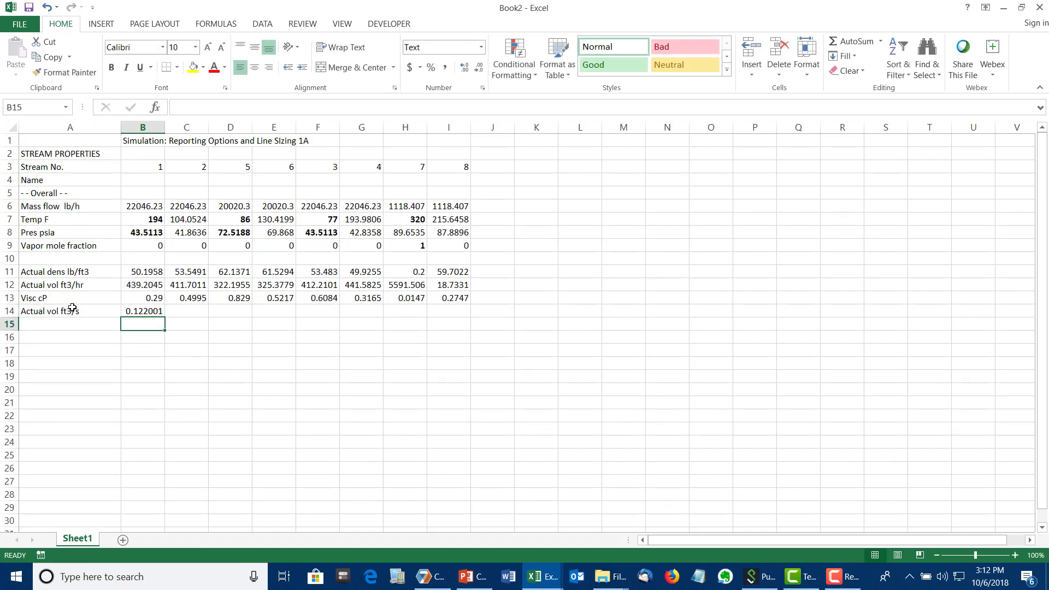
# Step: Label cell A15 "Di, in" for the inside diameter row
pyautogui.click(40, 323)
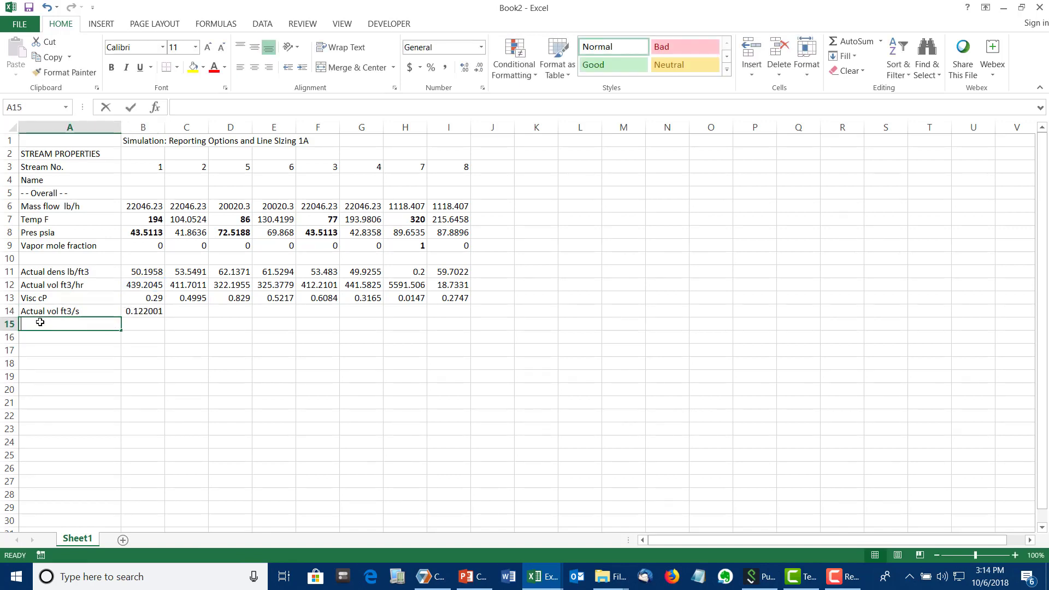
pyautogui.write('Di, in')
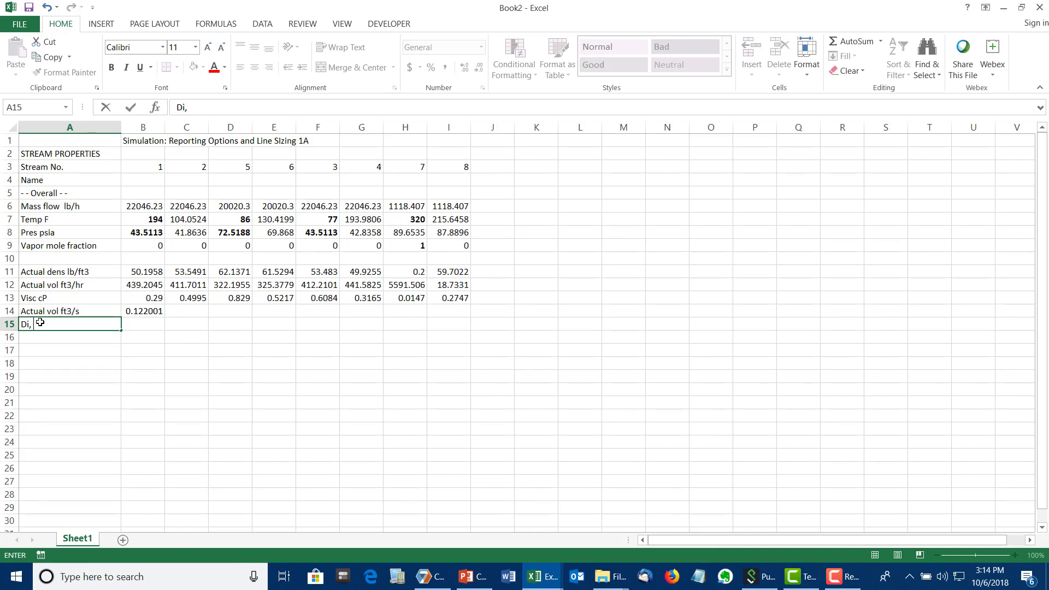
pyautogui.press('Tab')
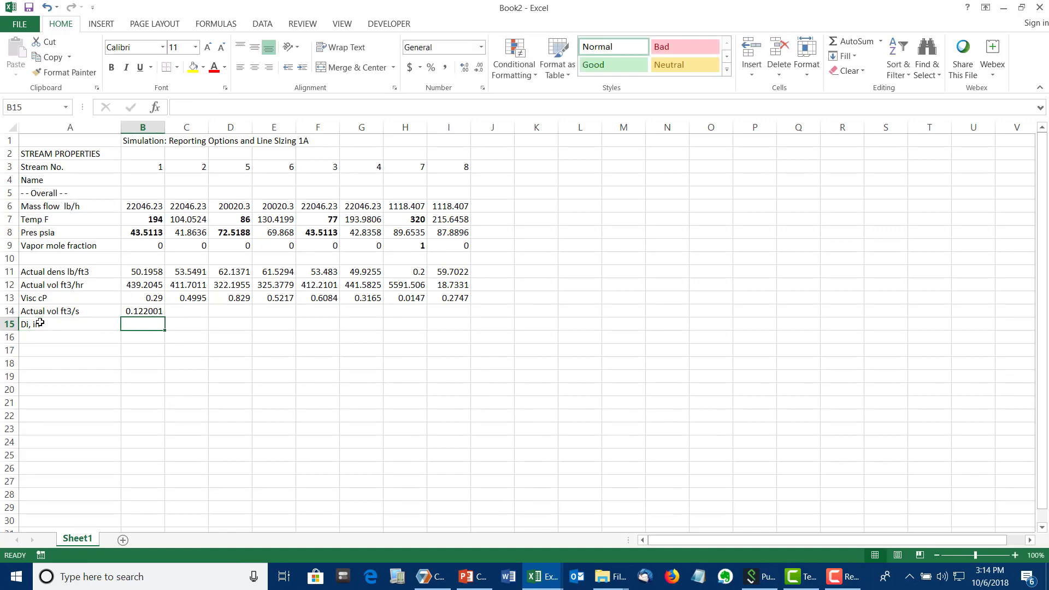
# Step: Calculate stream 1's inside diameter in B15 with the formula =3.9*B14^0.45*B11^0.13
pyautogui.write('=3.')
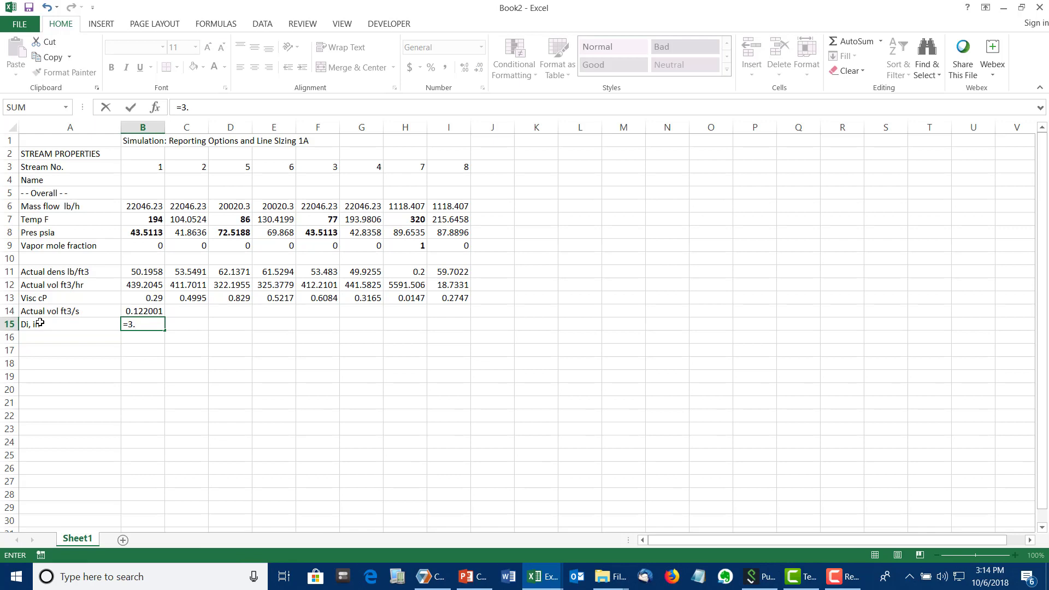
pyautogui.write('9*')
pyautogui.press('Up')
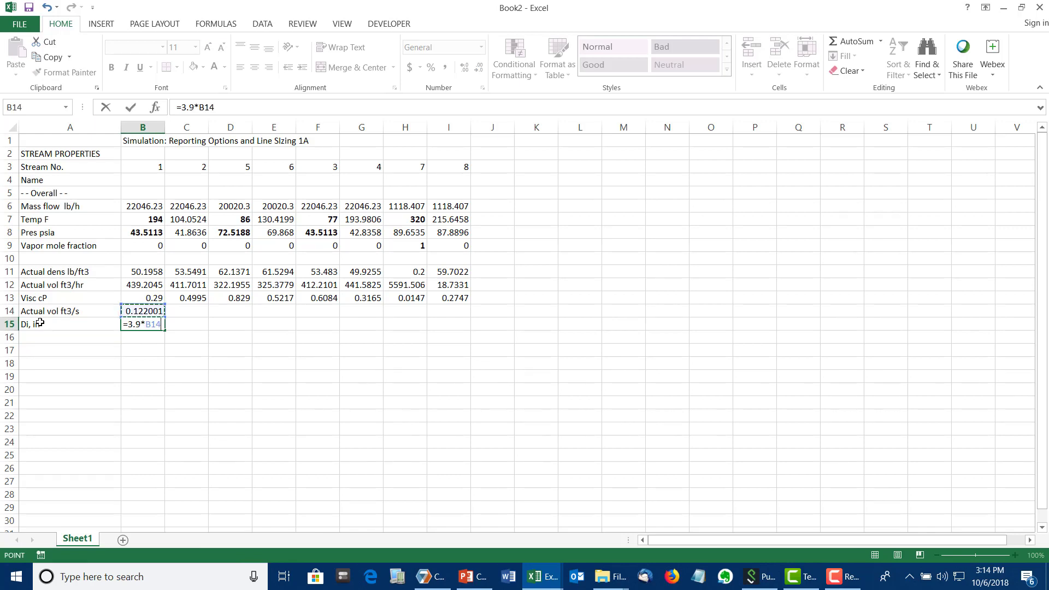
pyautogui.write('^0.45*')
pyautogui.press('Up')
pyautogui.press('Up')
pyautogui.press('Up')
pyautogui.press('Up')
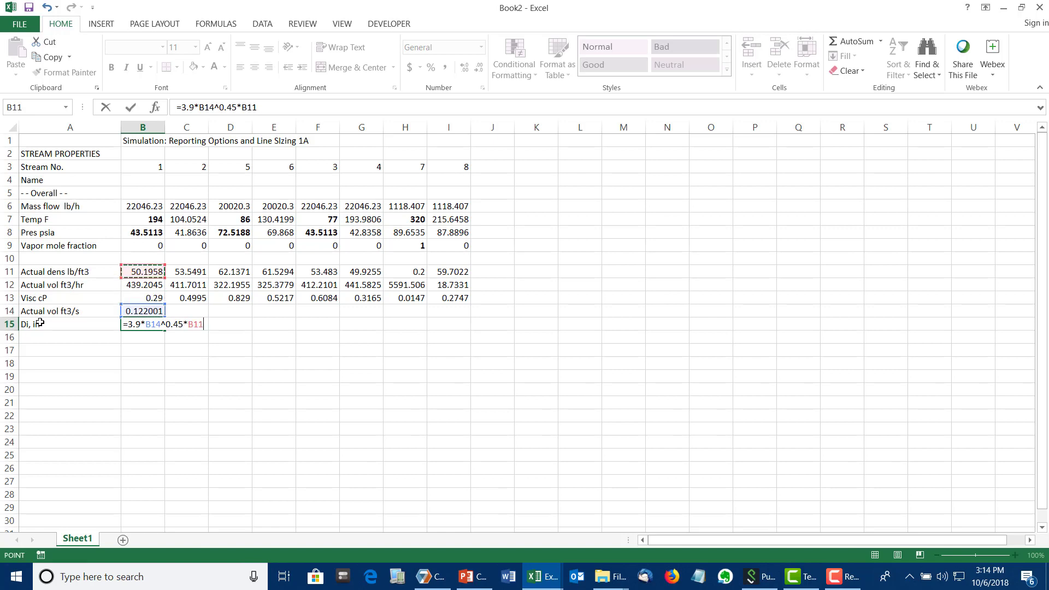
pyautogui.write('^0.13')
pyautogui.press('Return')
pyautogui.press('Up')
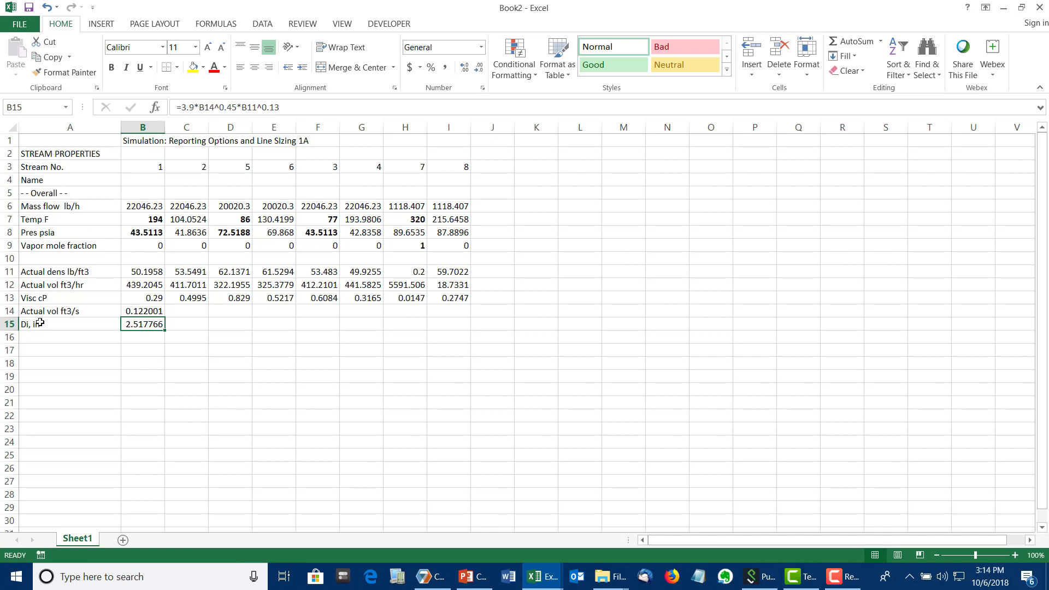
# Step: Label cell A16 "Re" for the Reynolds number row
pyautogui.press('Down')
pyautogui.press('Left')
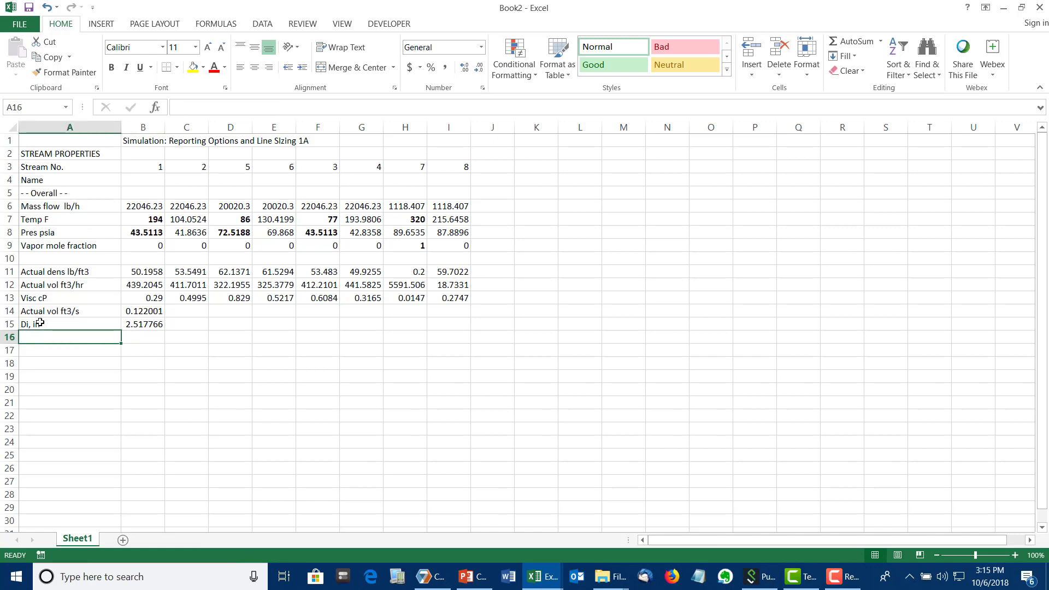
pyautogui.press('Up')
pyautogui.press('Down')
pyautogui.write('Re')
pyautogui.press('Tab')
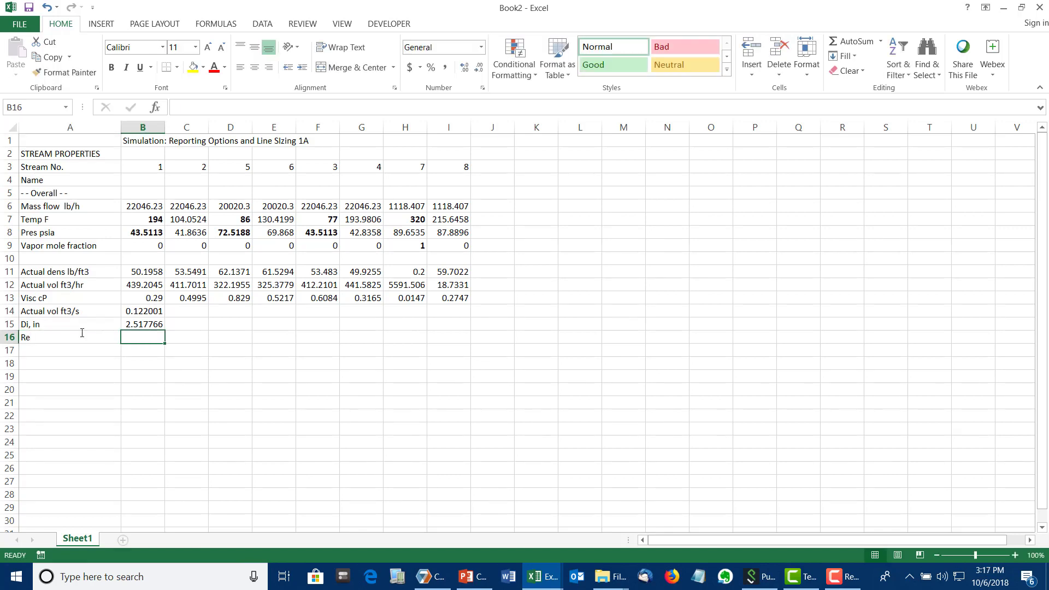
# Step: Calculate stream 1's Reynolds number in B16 with the formula =4*B6/pi()/(B13*2.42)/(B15/12)
pyautogui.write('=')
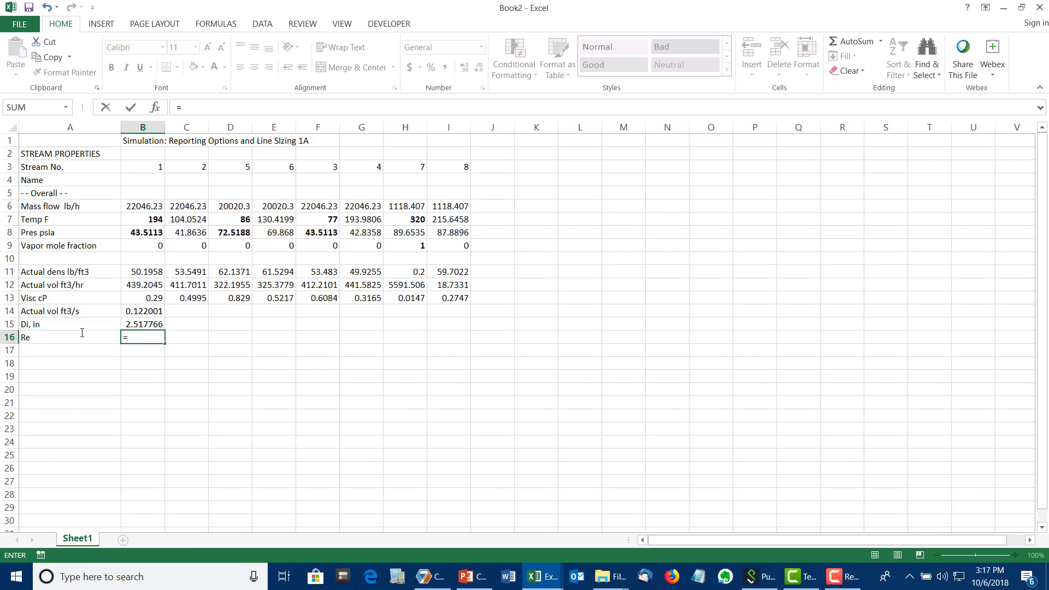
pyautogui.write('4*')
pyautogui.press('Up')
pyautogui.press('Up')
pyautogui.press('Up')
pyautogui.press('Up')
pyautogui.press('Up')
pyautogui.press('Up')
pyautogui.press('Up')
pyautogui.press('Up')
pyautogui.press('Up')
pyautogui.press('Up')
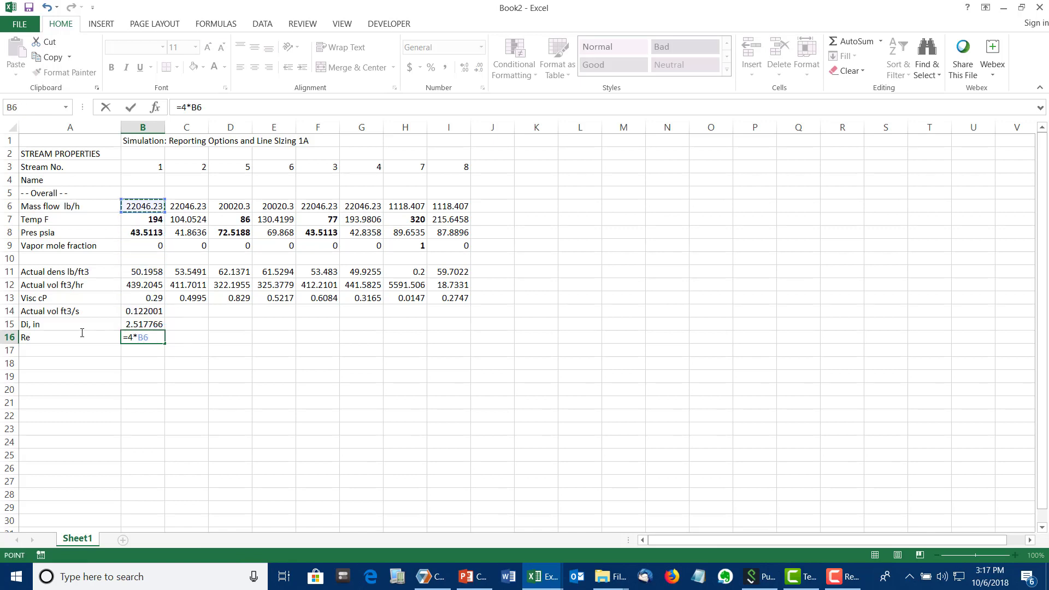
pyautogui.write('/pi()/(')
pyautogui.press('Up')
pyautogui.press('Up')
pyautogui.press('Up')
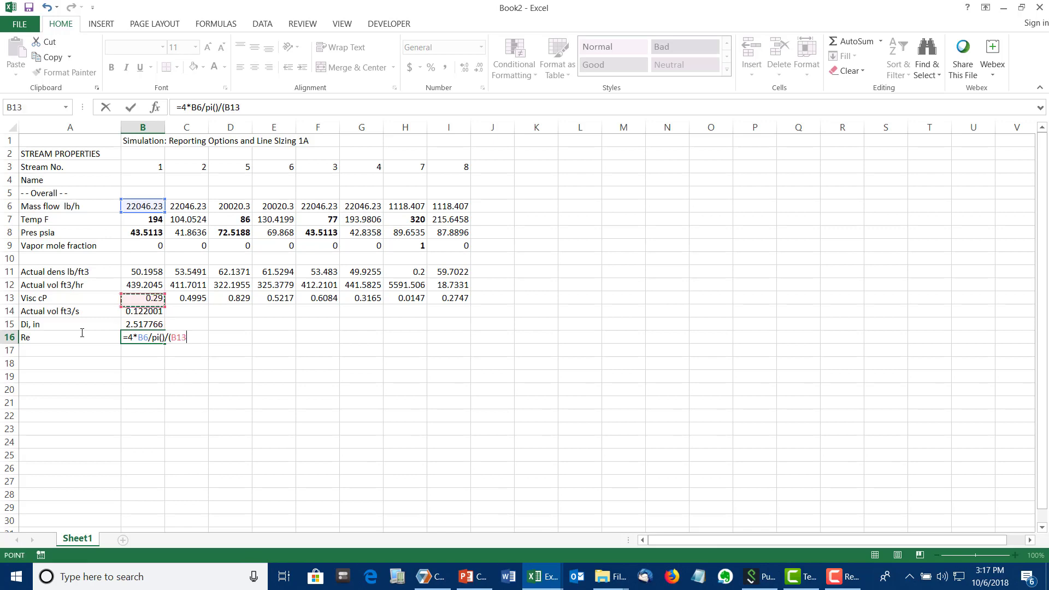
pyautogui.write('*2.42)/(')
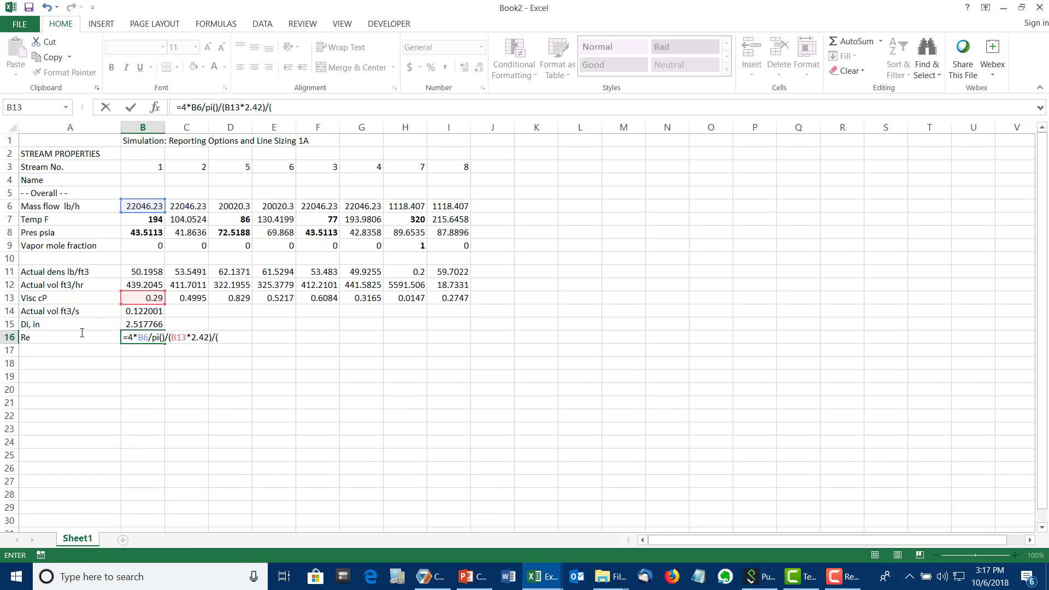
pyautogui.press('Up')
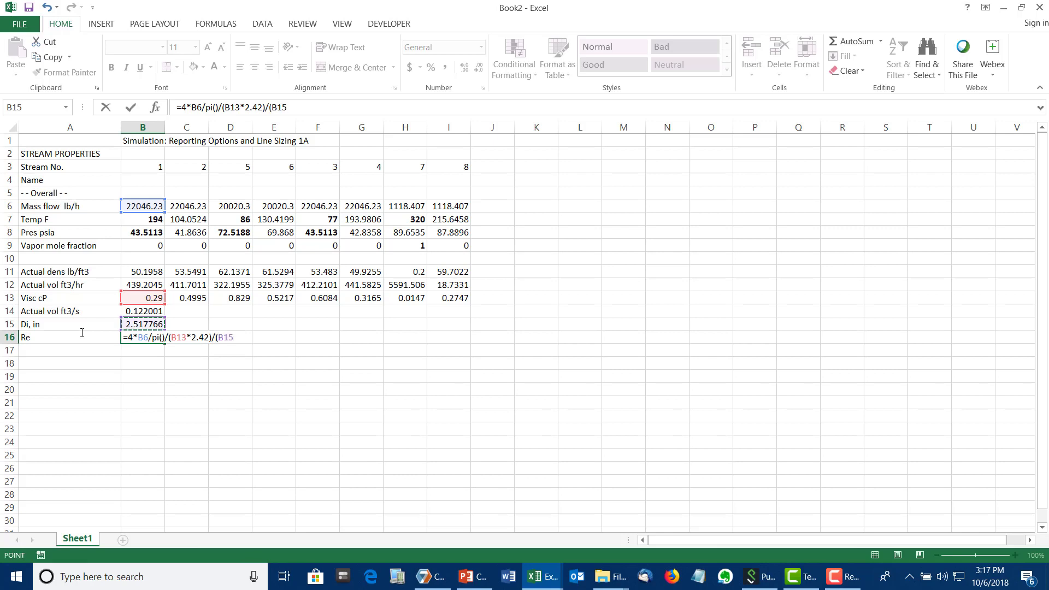
pyautogui.write('/12)')
pyautogui.press('Return')
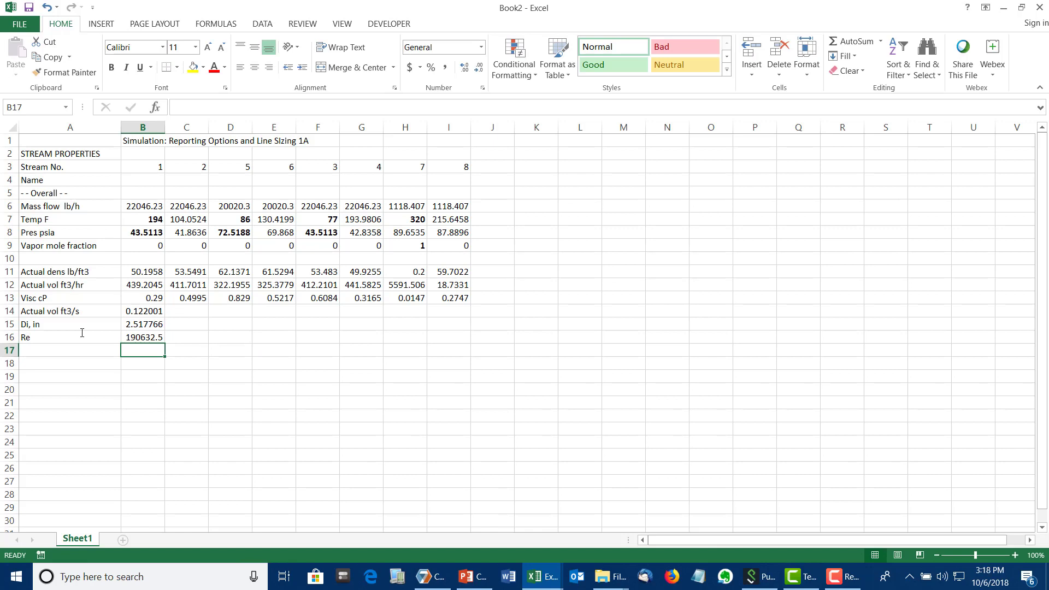
# Step: Fill the volume flow, diameter and Reynolds number formulas from B14:B16 across to column I for all streams
pyautogui.moveTo(143, 312); pyautogui.dragTo(470, 340)
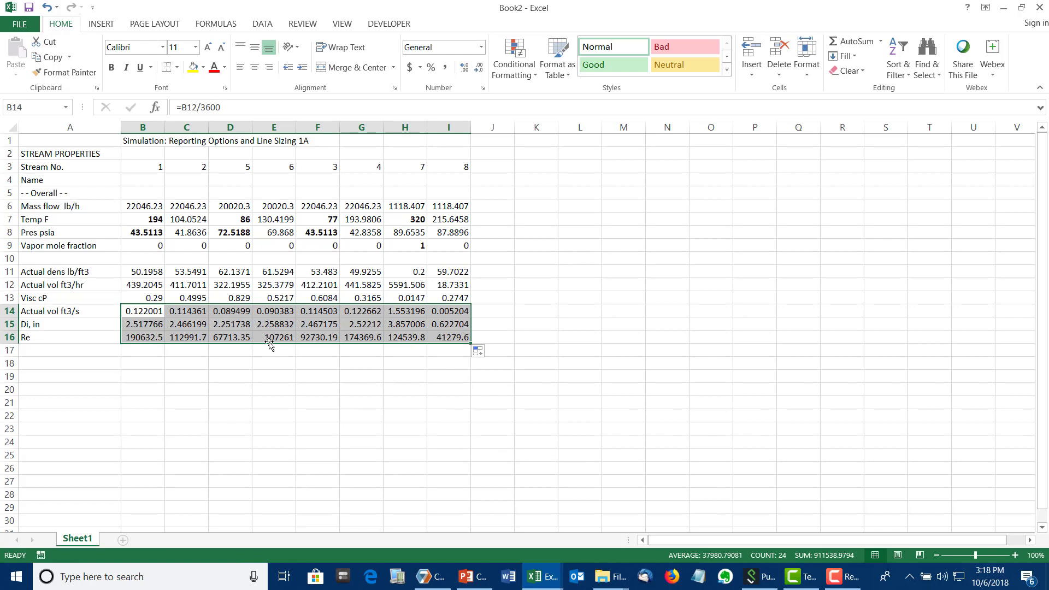
pyautogui.click(63, 147)
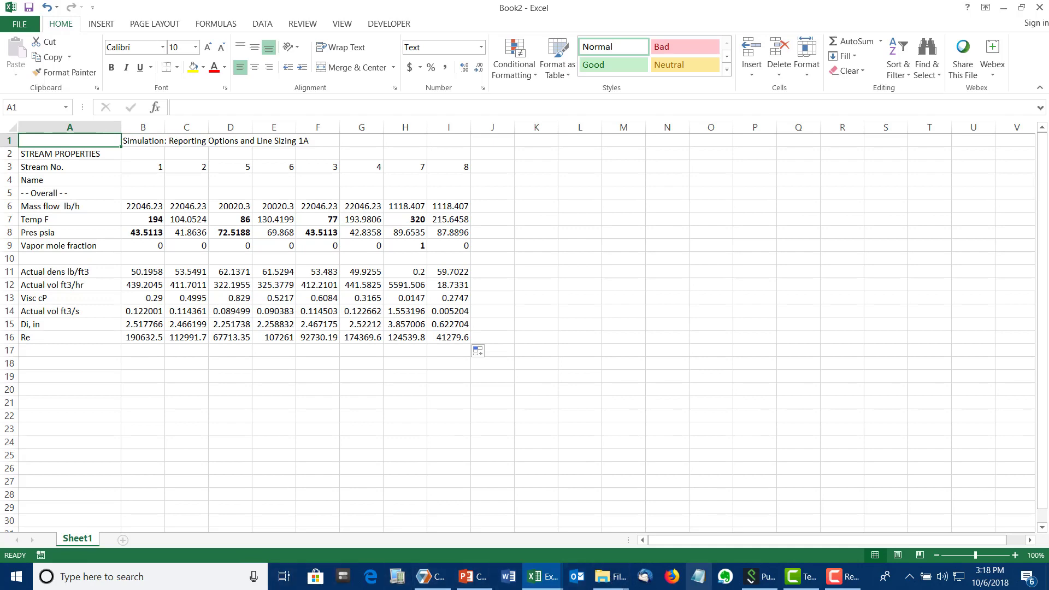
# Step: Switch to CHEMCAD and run line sizing on the benzene feed stream with typical sizing for single phase and pipe schedule 40
pyautogui.click(426, 576)
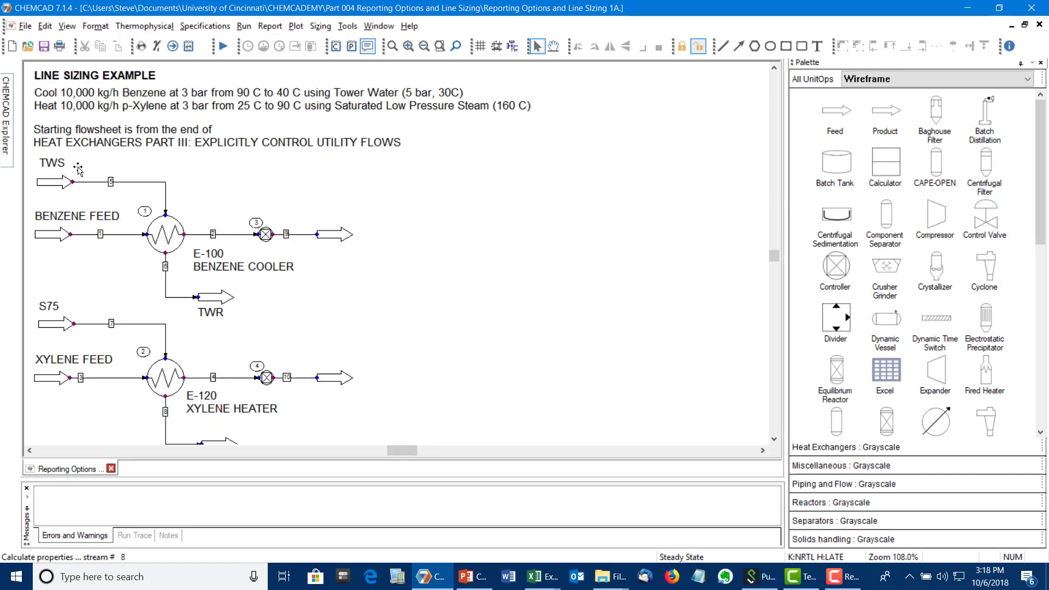
pyautogui.rightClick(131, 186)
pyautogui.rightClick(131, 240)
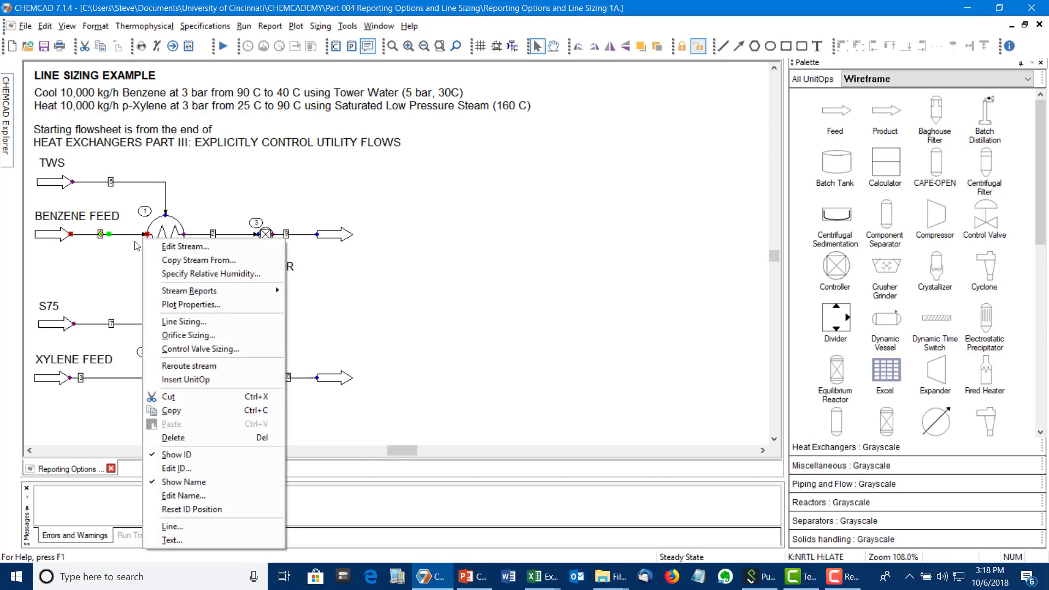
pyautogui.click(198, 326)
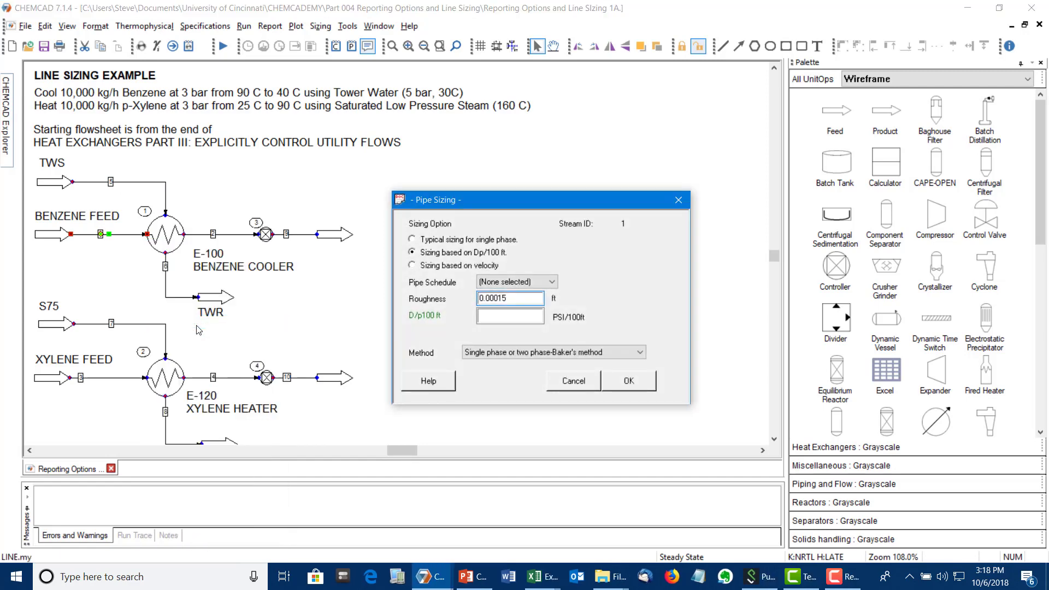
pyautogui.click(412, 239)
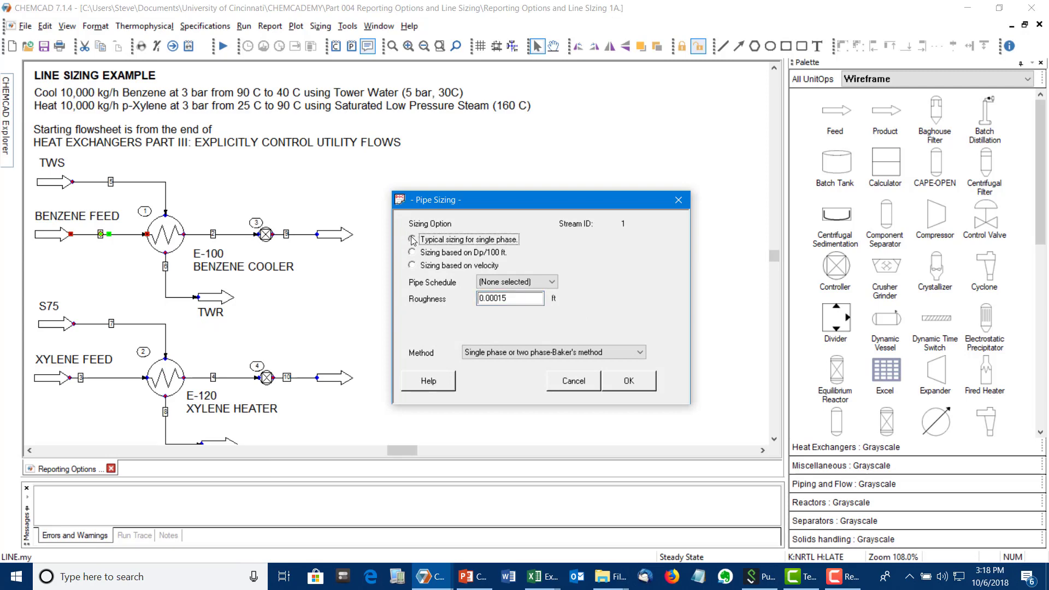
pyautogui.click(517, 281)
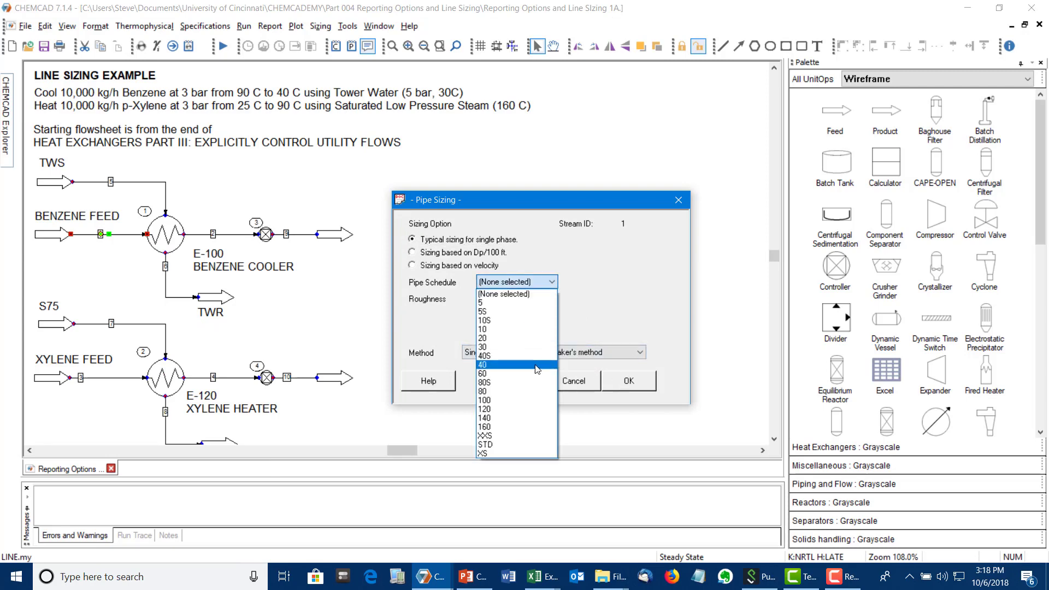
pyautogui.click(535, 365)
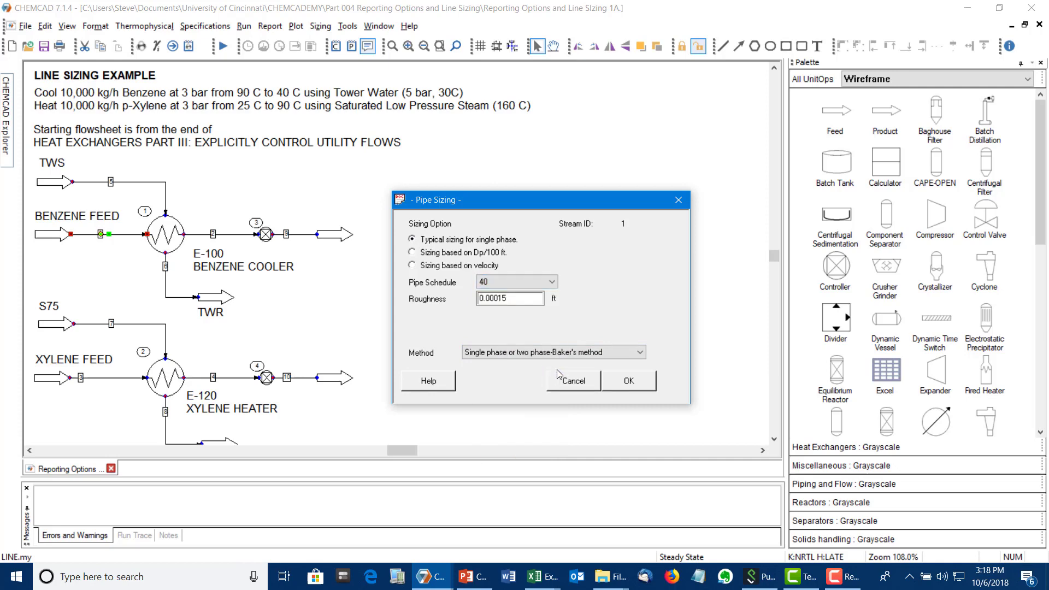
pyautogui.click(642, 381)
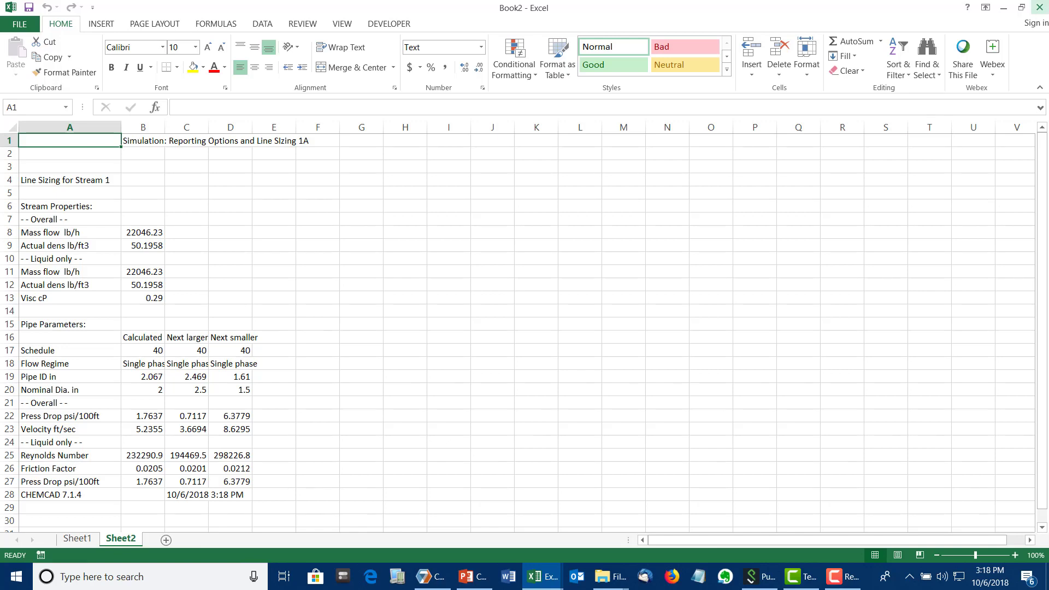
# Step: Close the Book2 workbook without saving its changes
pyautogui.click(1040, 7)
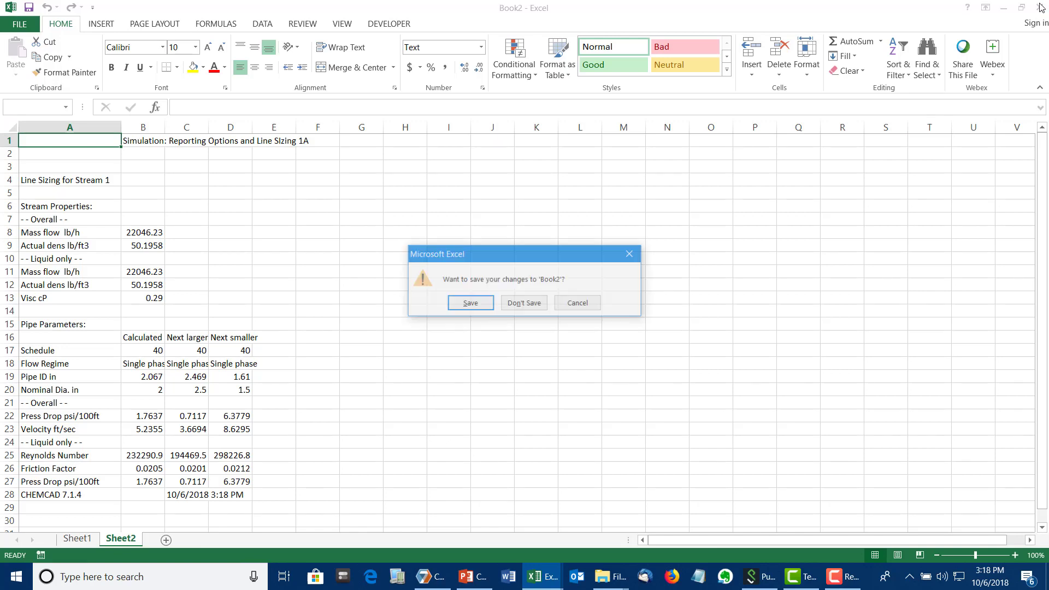
pyautogui.click(539, 306)
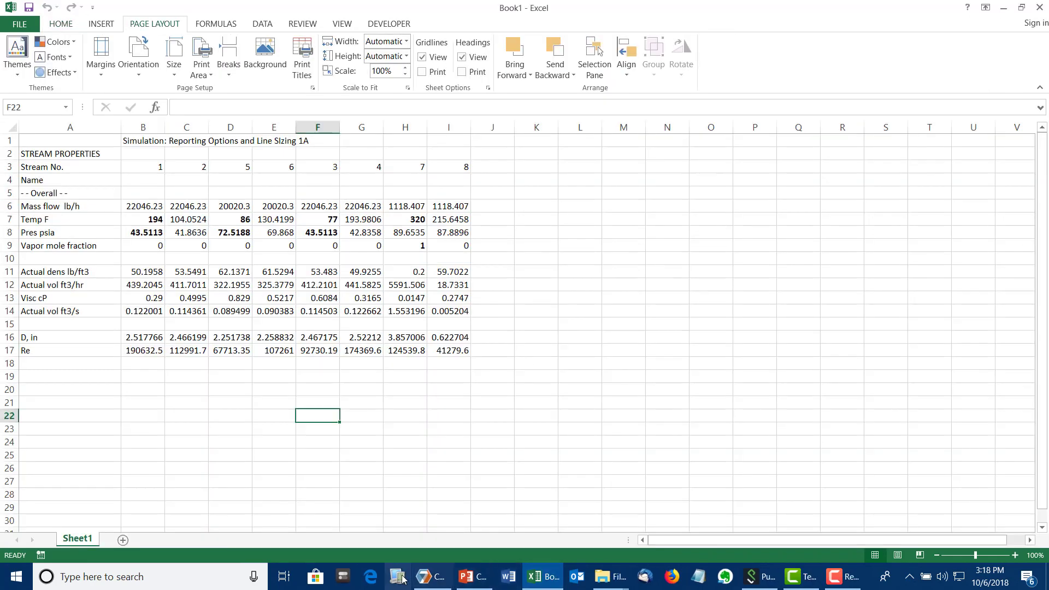
# Step: Return to CHEMCAD and set the default report viewer to Internal Viewer in the preferences
pyautogui.click(430, 577)
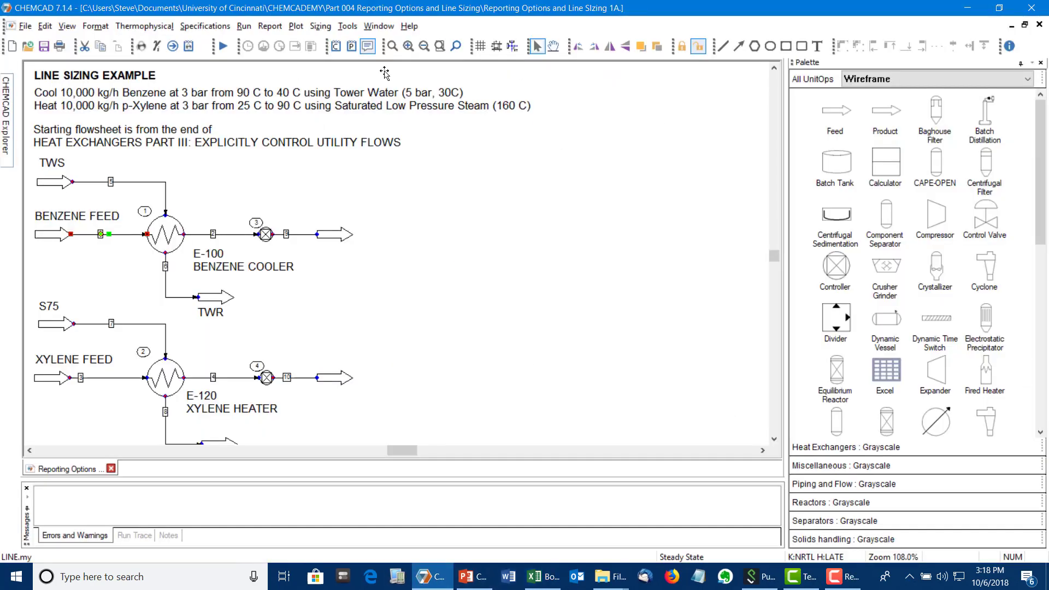
pyautogui.click(339, 27)
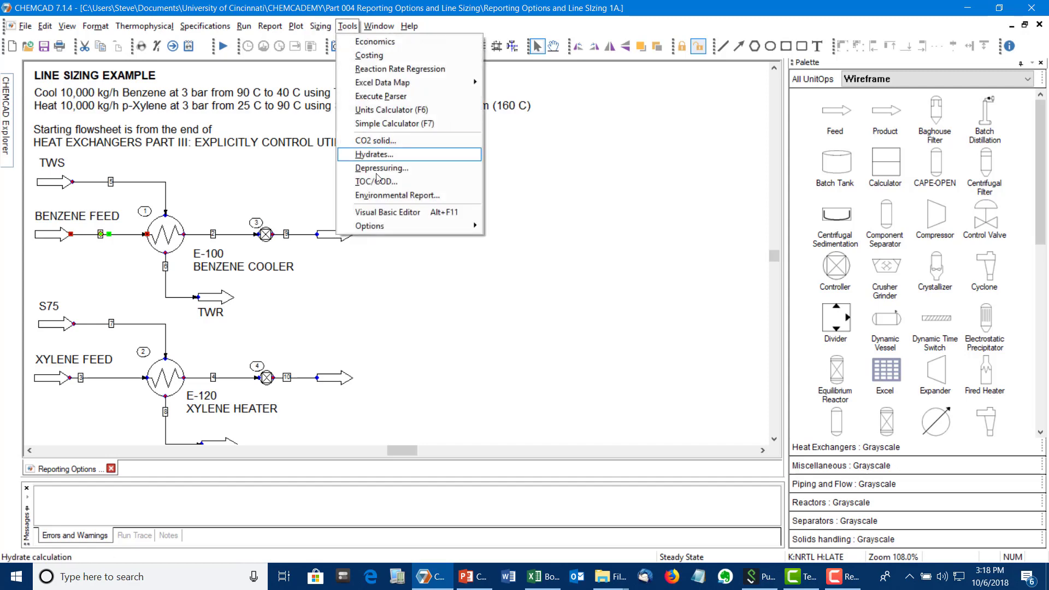
pyautogui.moveTo(377, 226)
pyautogui.click(538, 229)
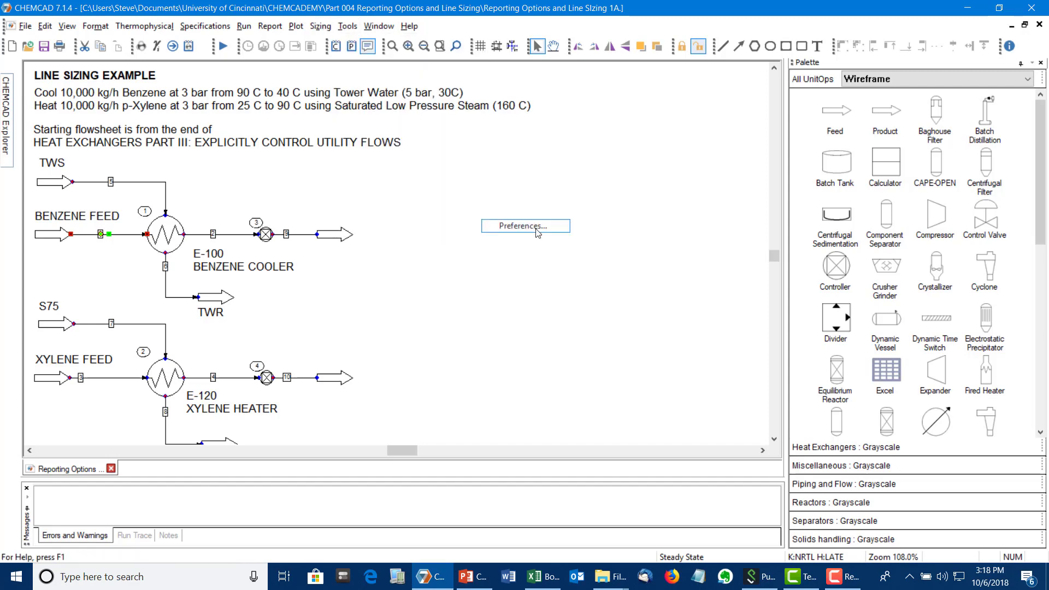
pyautogui.click(344, 165)
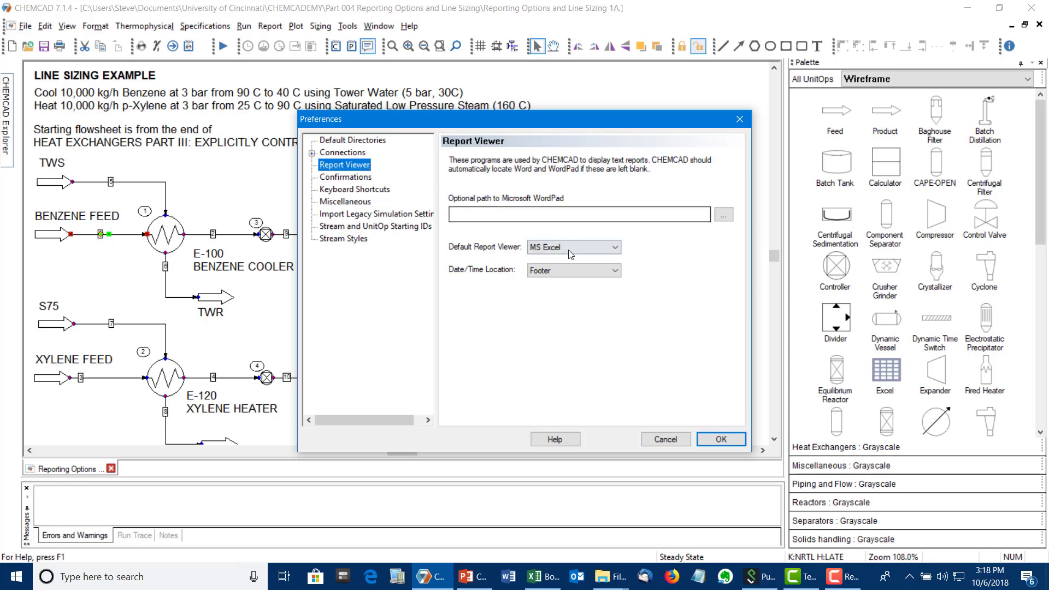
pyautogui.click(570, 252)
pyautogui.click(571, 261)
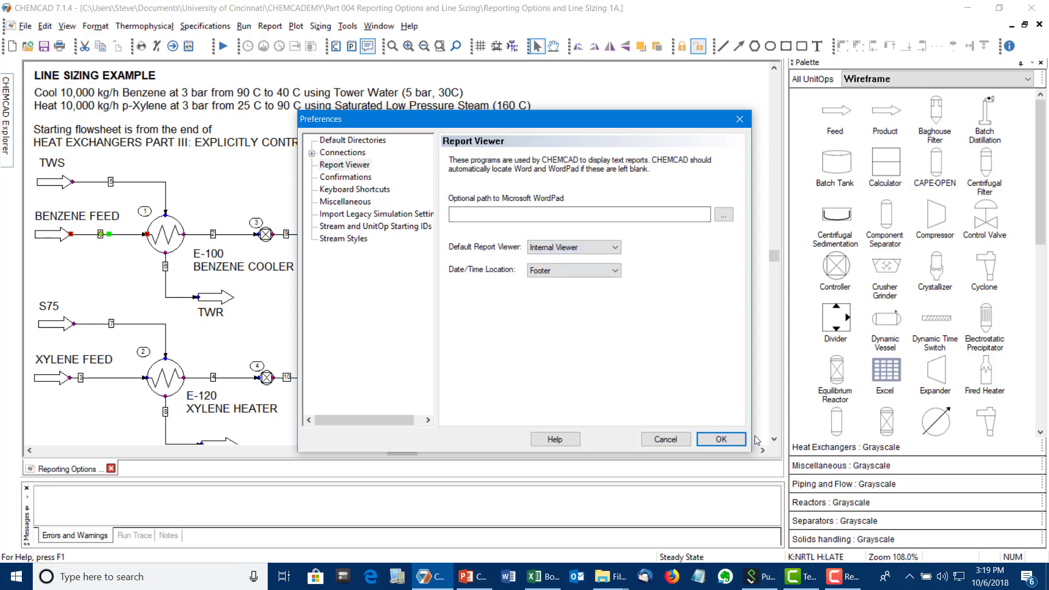
pyautogui.click(732, 440)
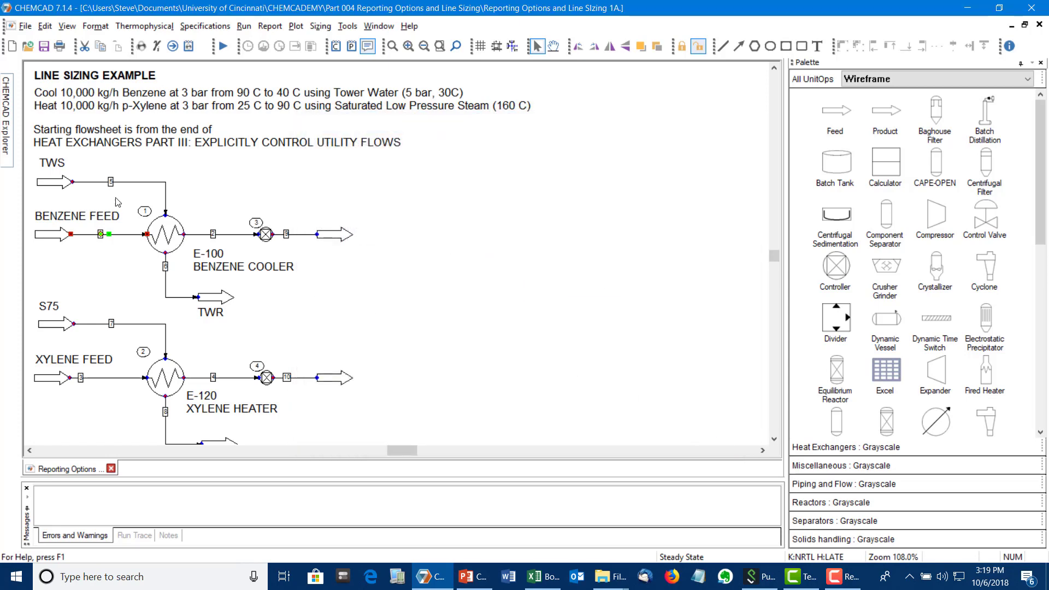
# Step: Run the benzene feed's line sizing again with typical single-phase sizing and schedule 40, reporting in the internal viewer
pyautogui.rightClick(125, 235)
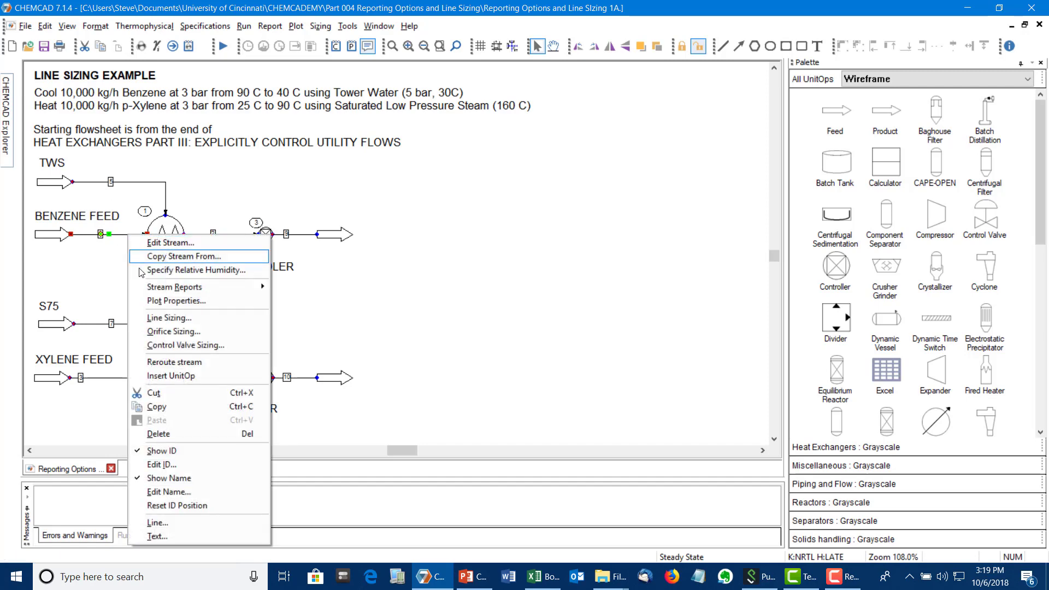
pyautogui.click(159, 318)
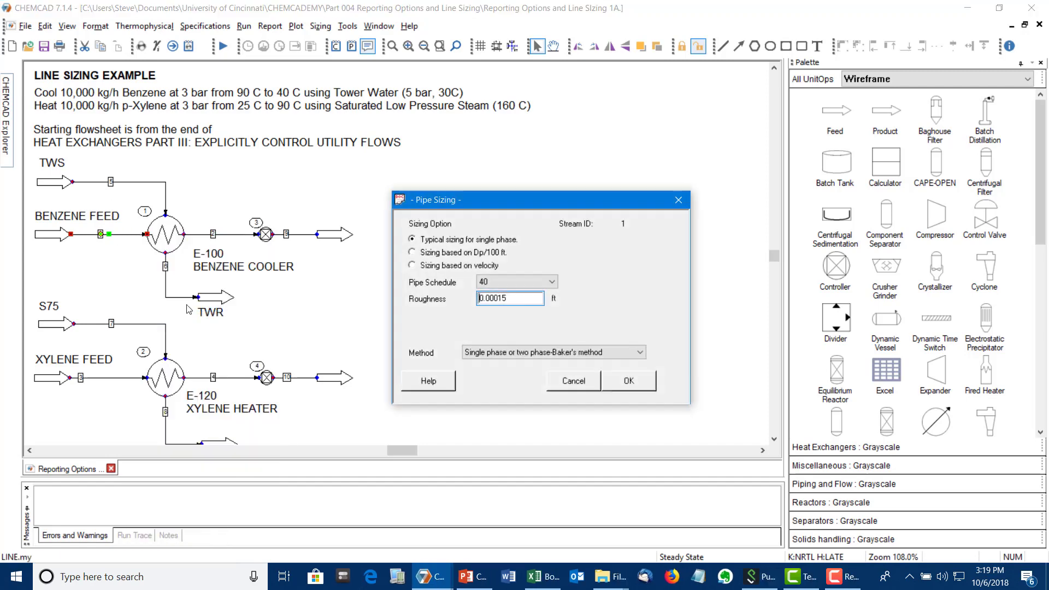
pyautogui.click(649, 390)
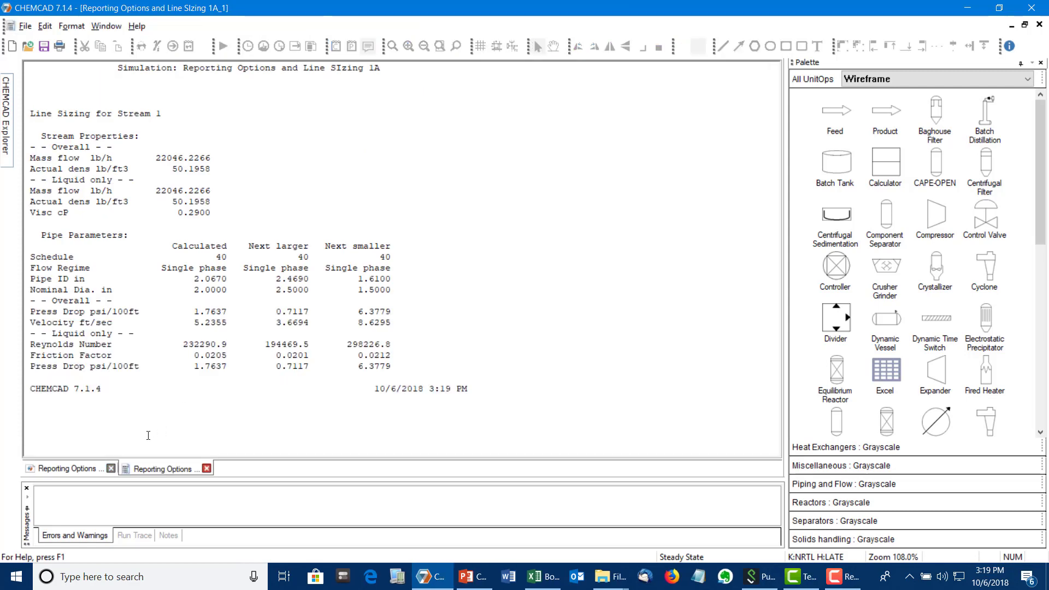
# Step: Back on the flowsheet, size the benzene feed line based on a pressure drop of 2 PSI/100ft with schedule 40 pipe
pyautogui.click(70, 468)
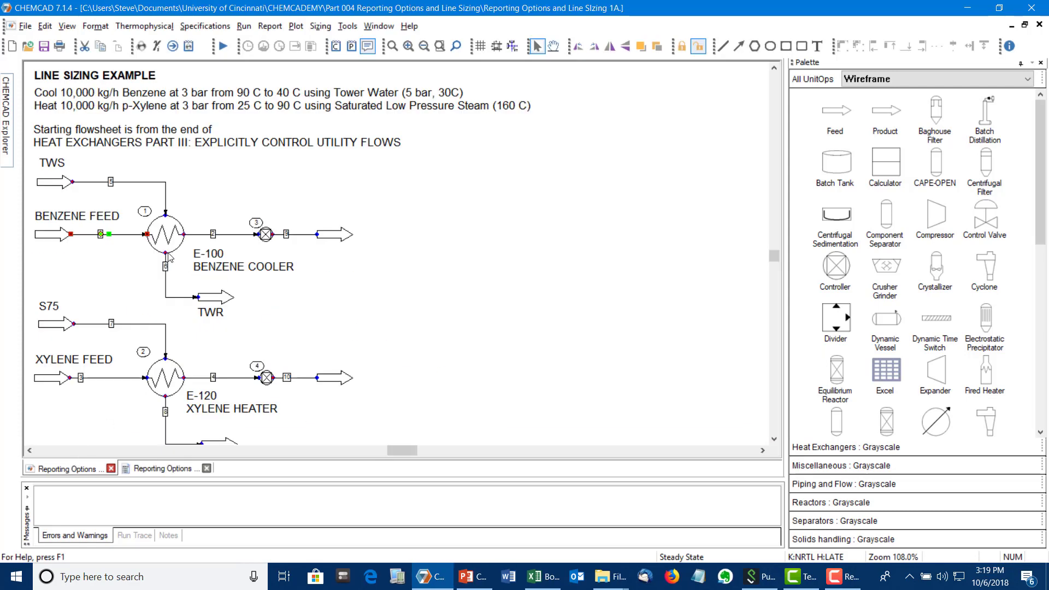
pyautogui.rightClick(135, 234)
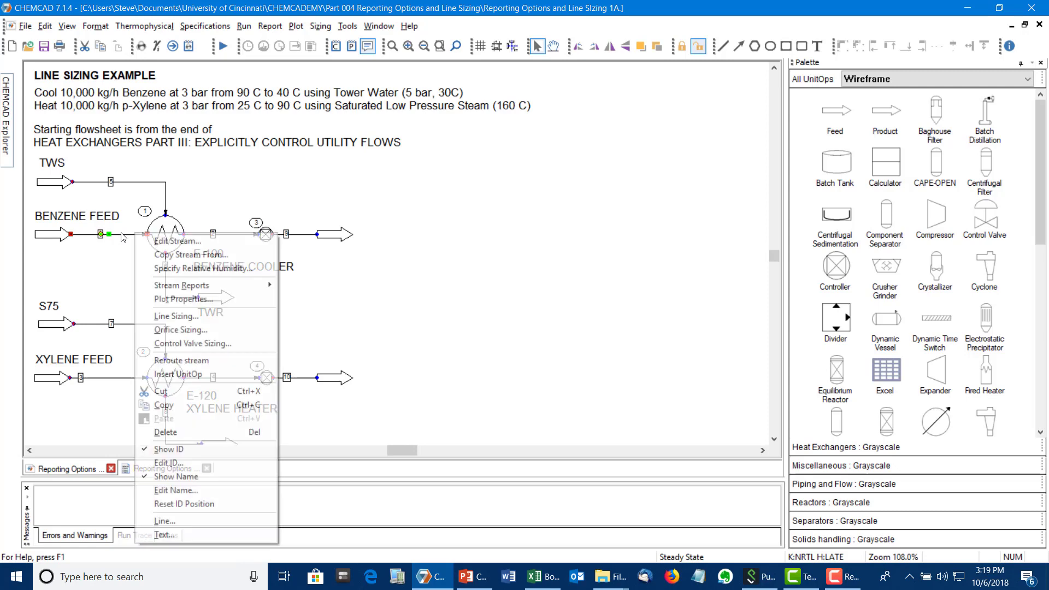
pyautogui.click(187, 318)
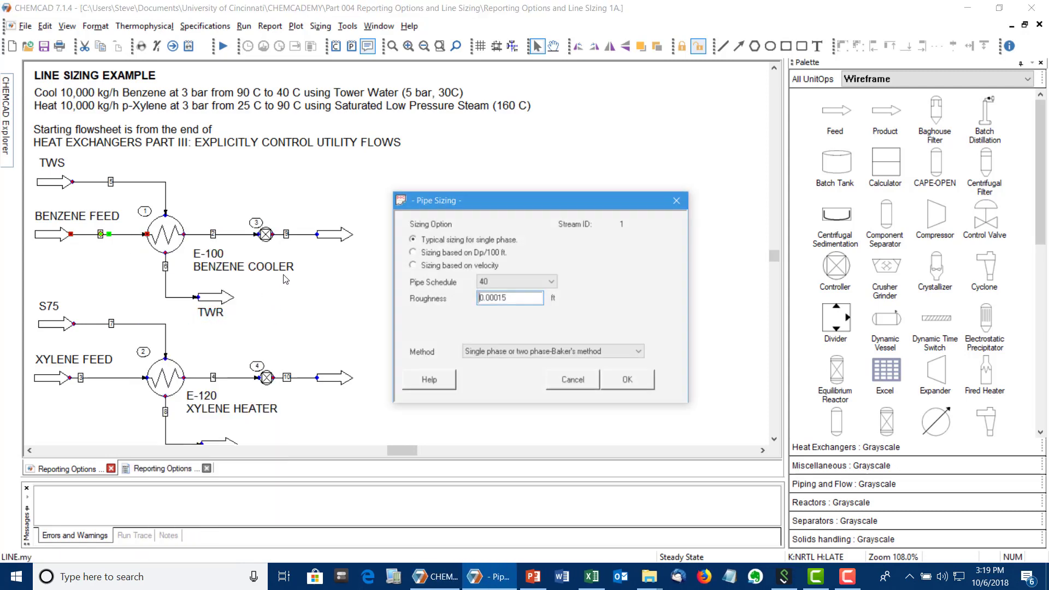
pyautogui.click(443, 253)
pyautogui.click(491, 313)
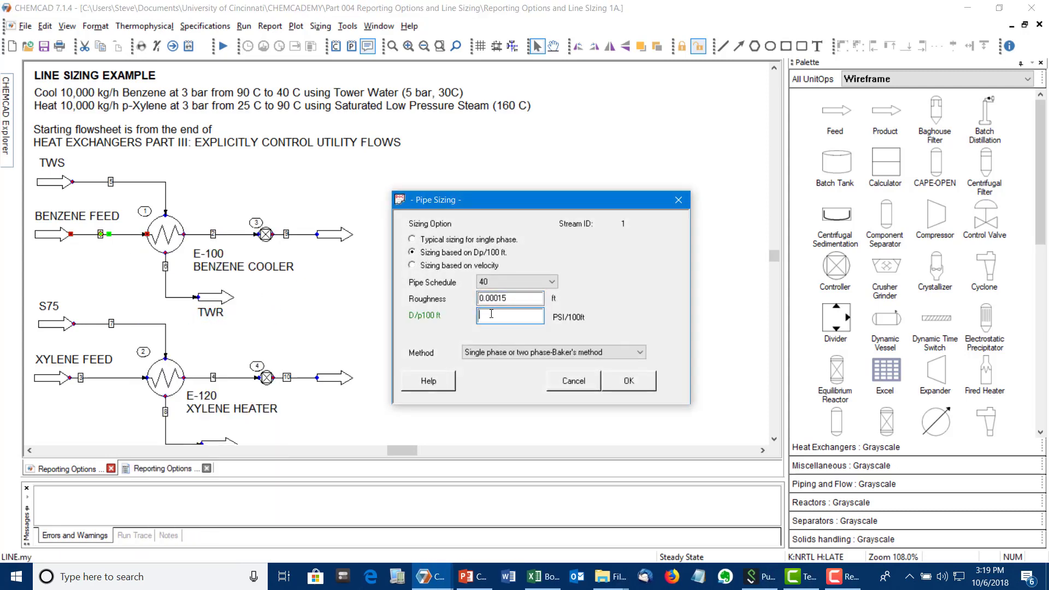
pyautogui.write('2')
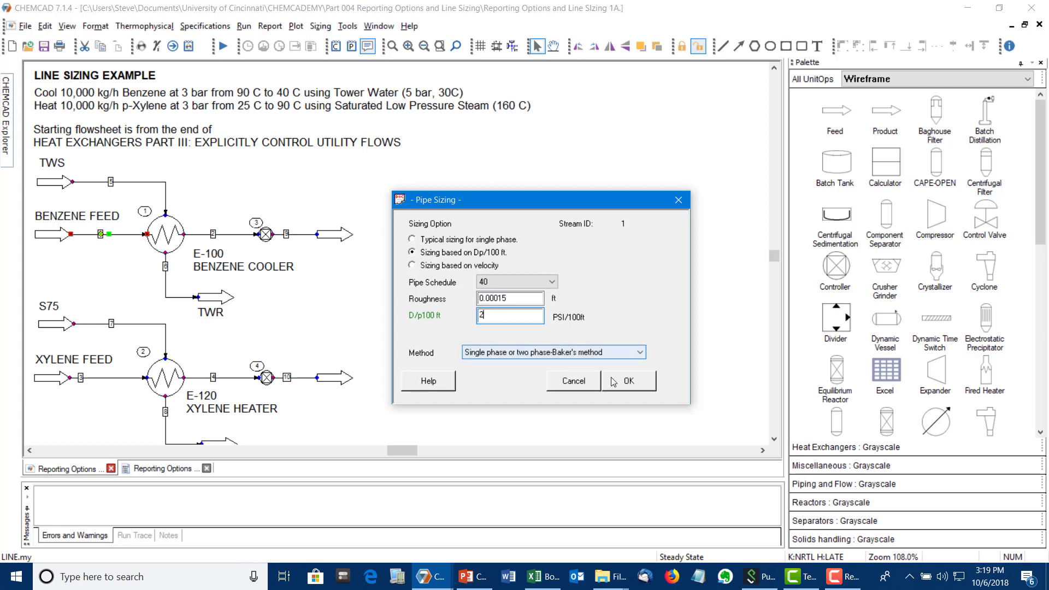
pyautogui.click(629, 381)
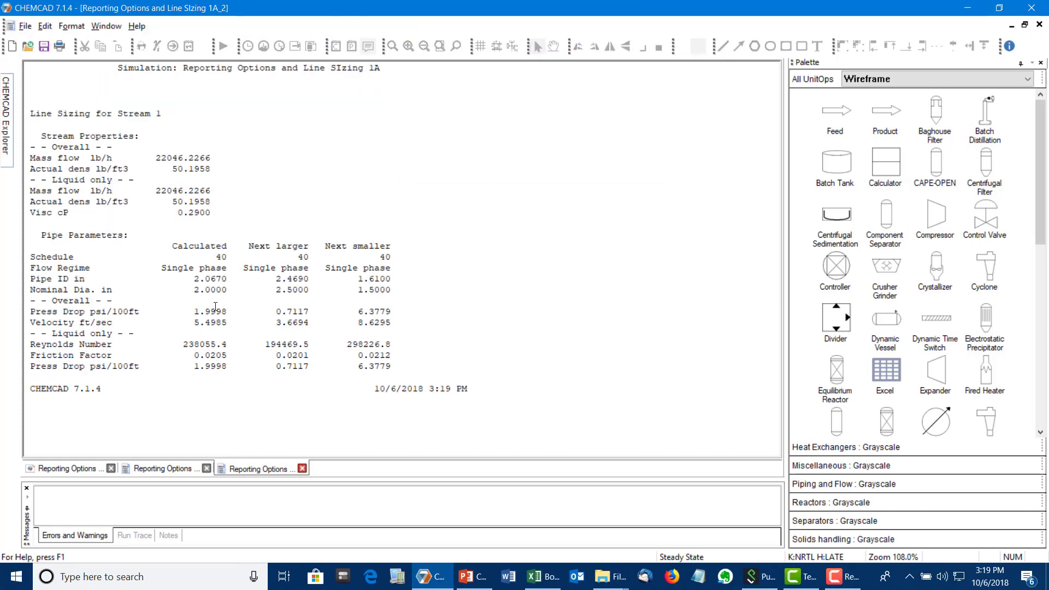
# Step: Back on the flowsheet, size the benzene feed line based on a velocity of 6 ft/sec with schedule 40 pipe
pyautogui.click(68, 469)
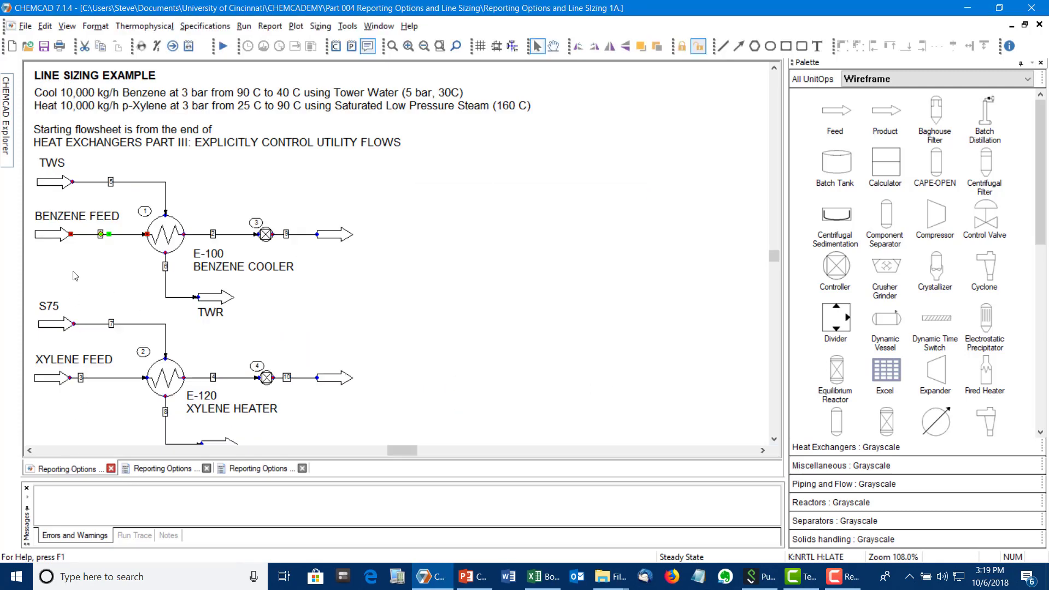
pyautogui.rightClick(106, 234)
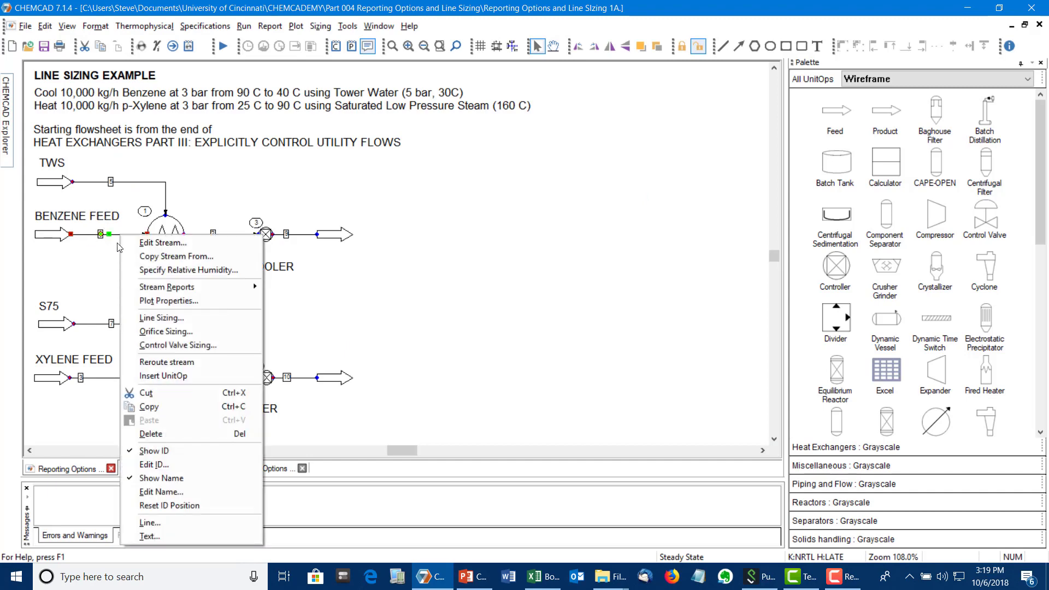
pyautogui.click(162, 318)
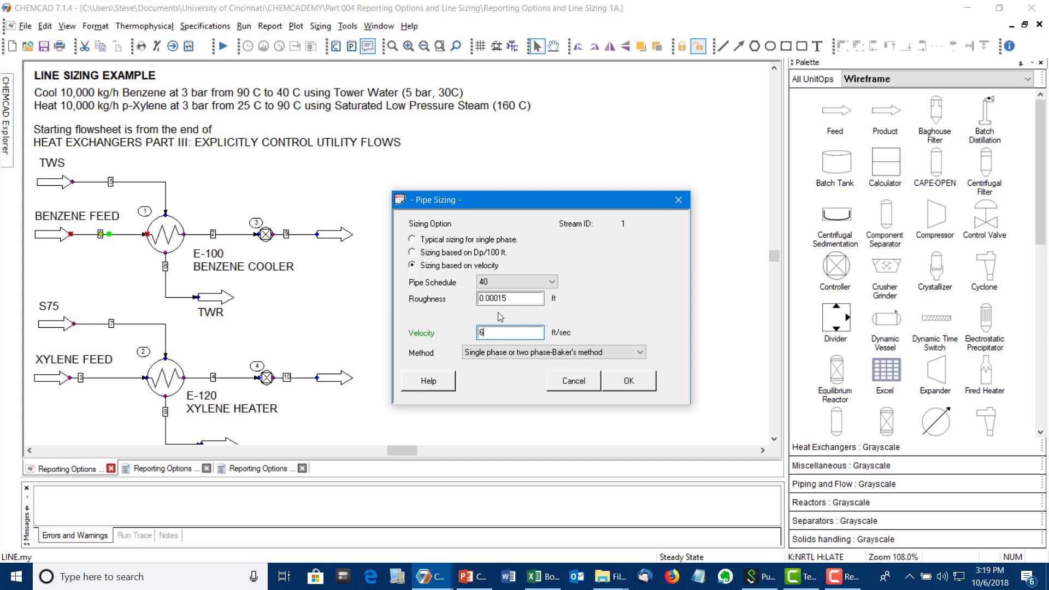
pyautogui.click(624, 383)
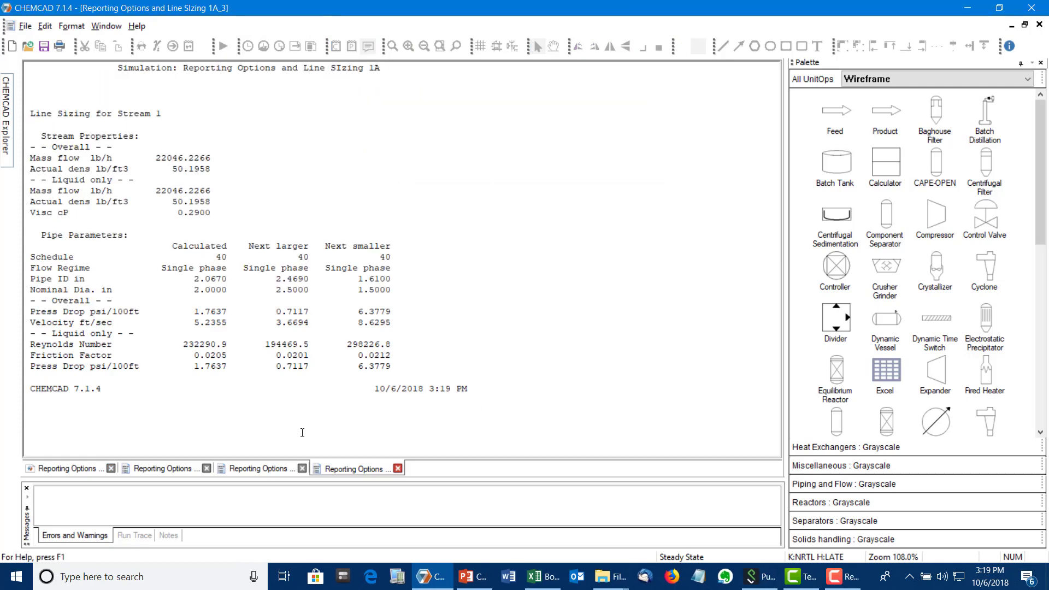
# Step: Return to the flowsheet and switch the simulation's engineering units to the Common SI set
pyautogui.click(87, 469)
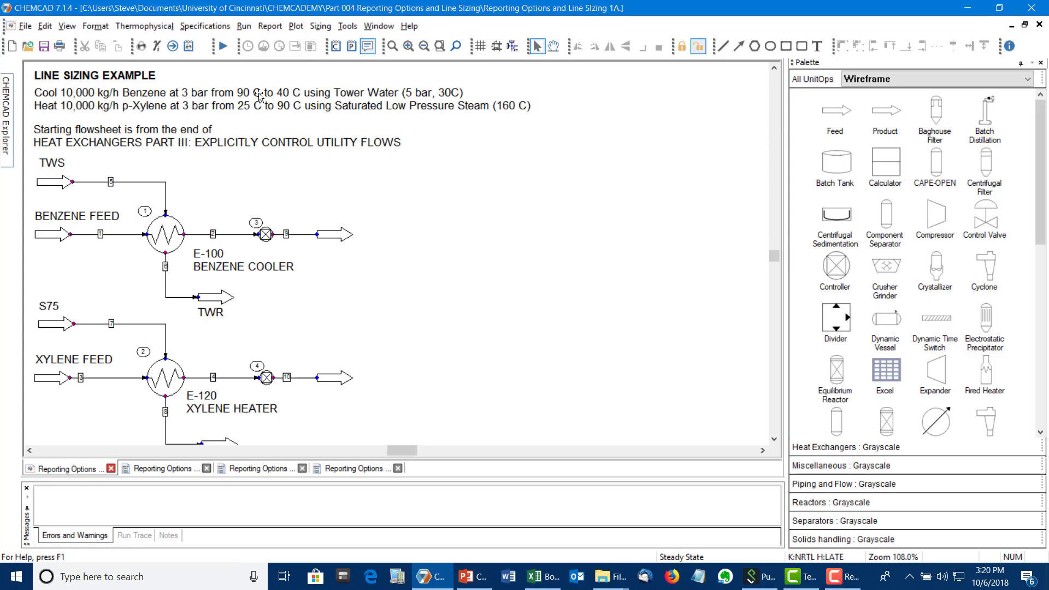
pyautogui.click(93, 26)
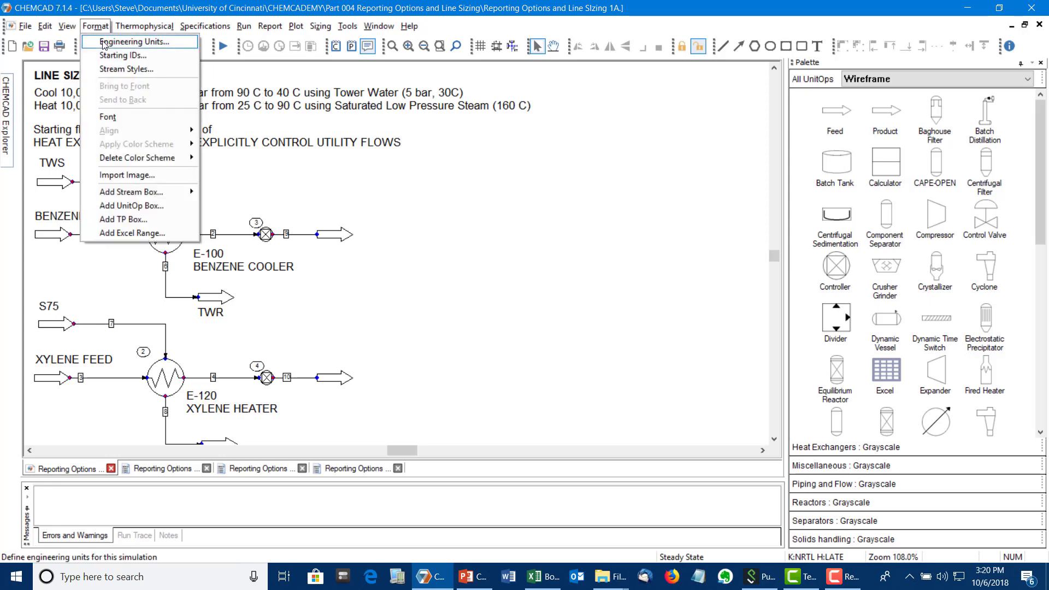
pyautogui.click(105, 45)
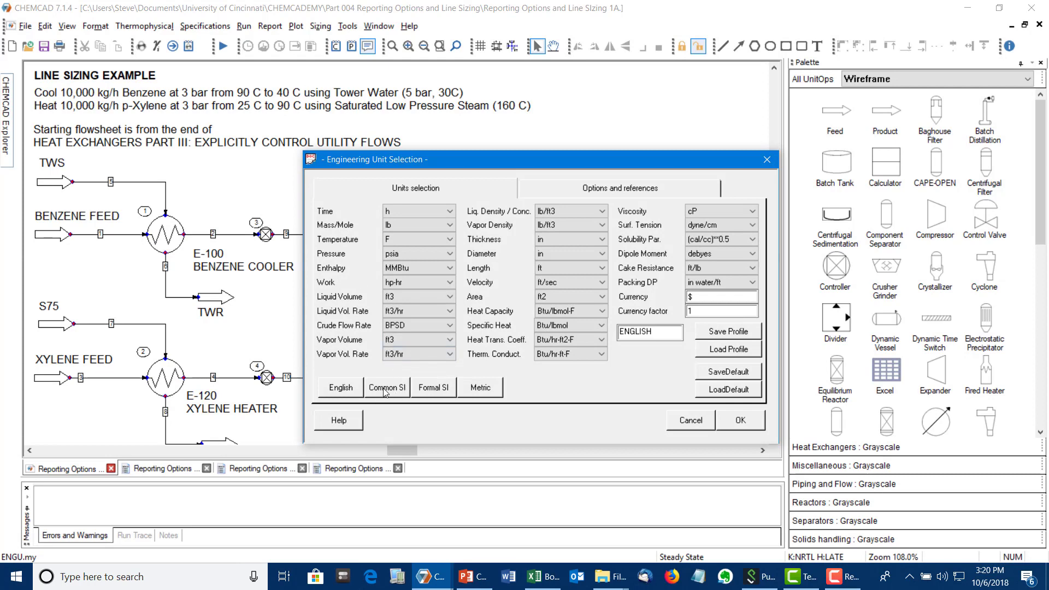
pyautogui.click(385, 389)
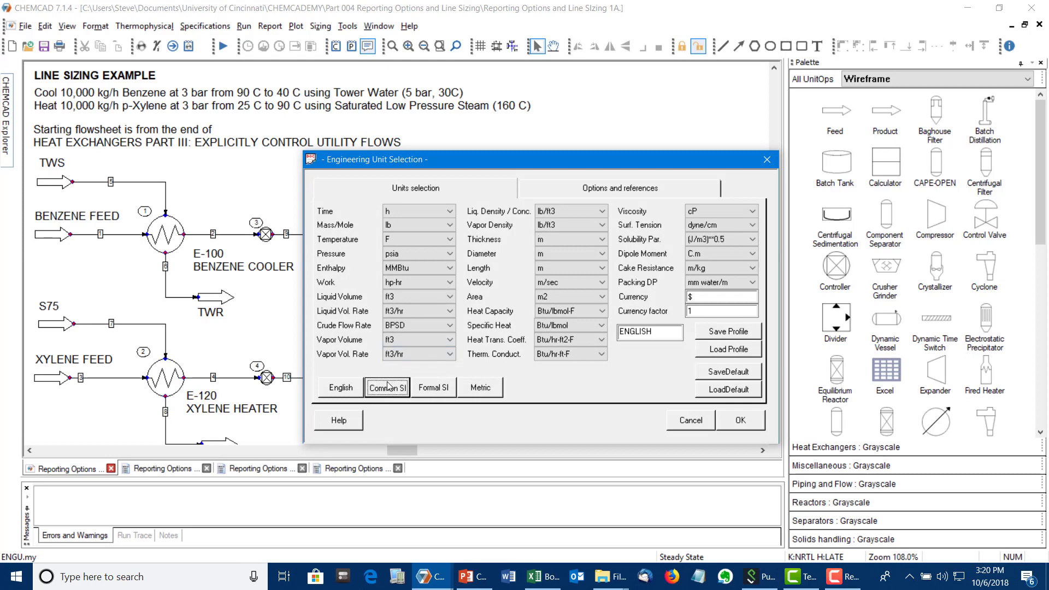
pyautogui.click(752, 426)
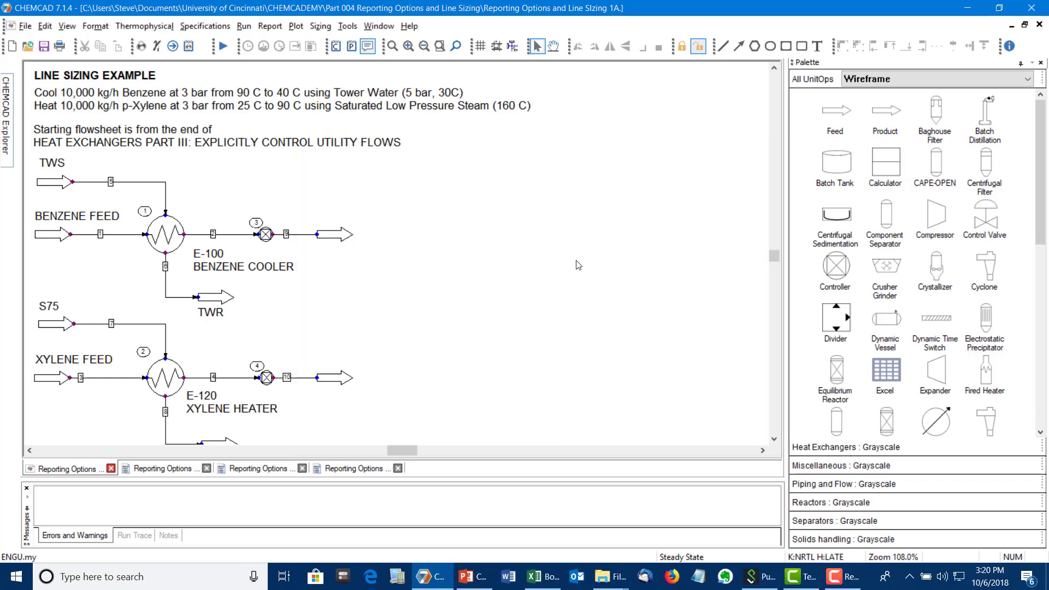